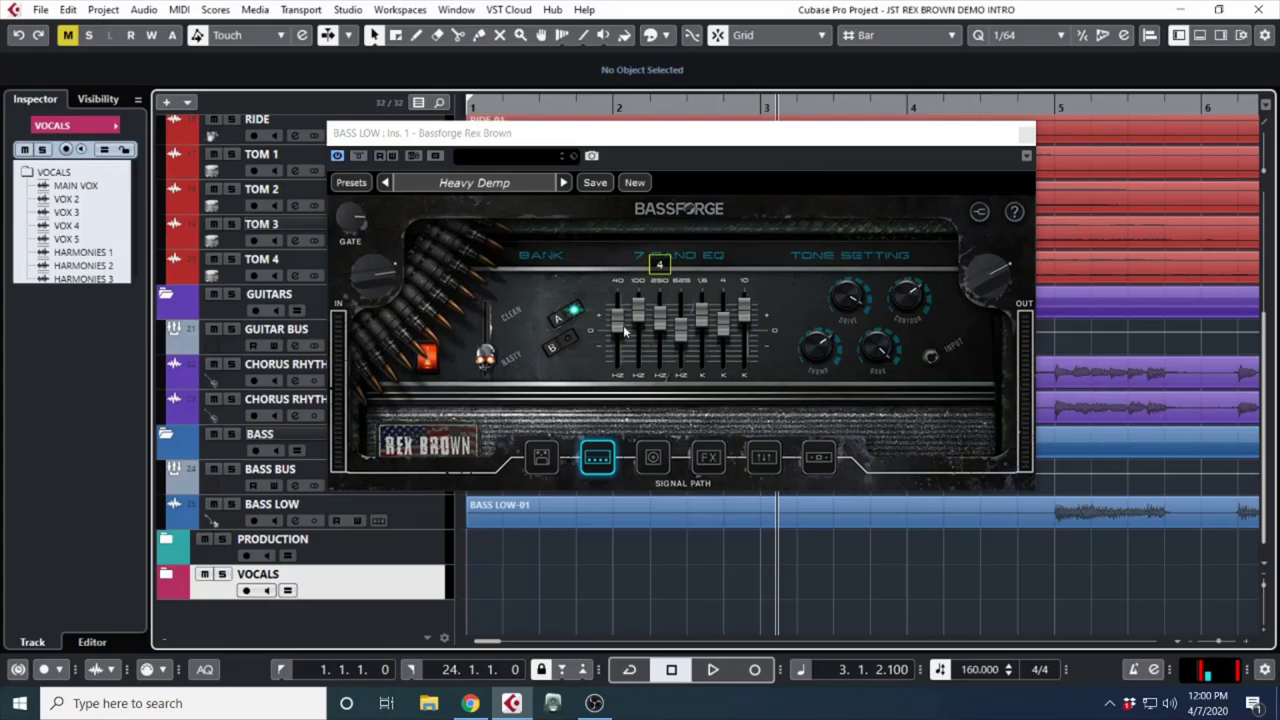
Toggle the Bassforge amp between banks A and B twice, finishing on bank A.
left_click(570, 315)
left_click(572, 314)
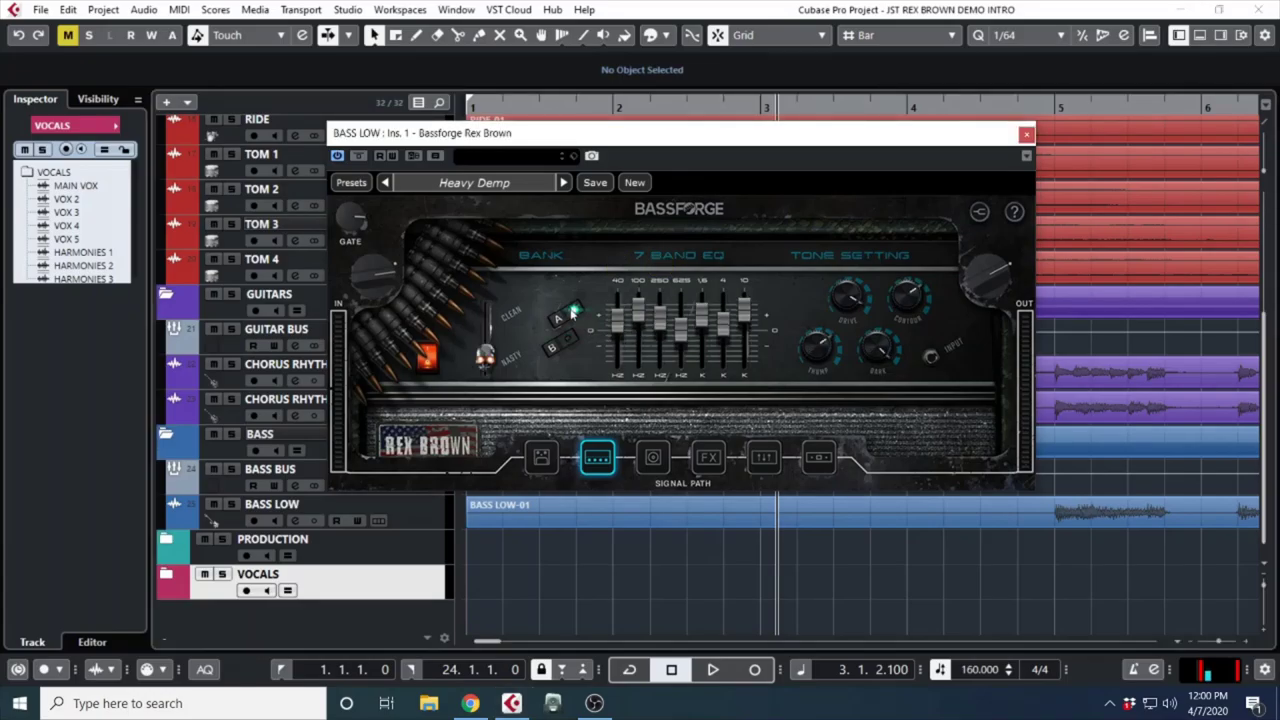
left_click(572, 314)
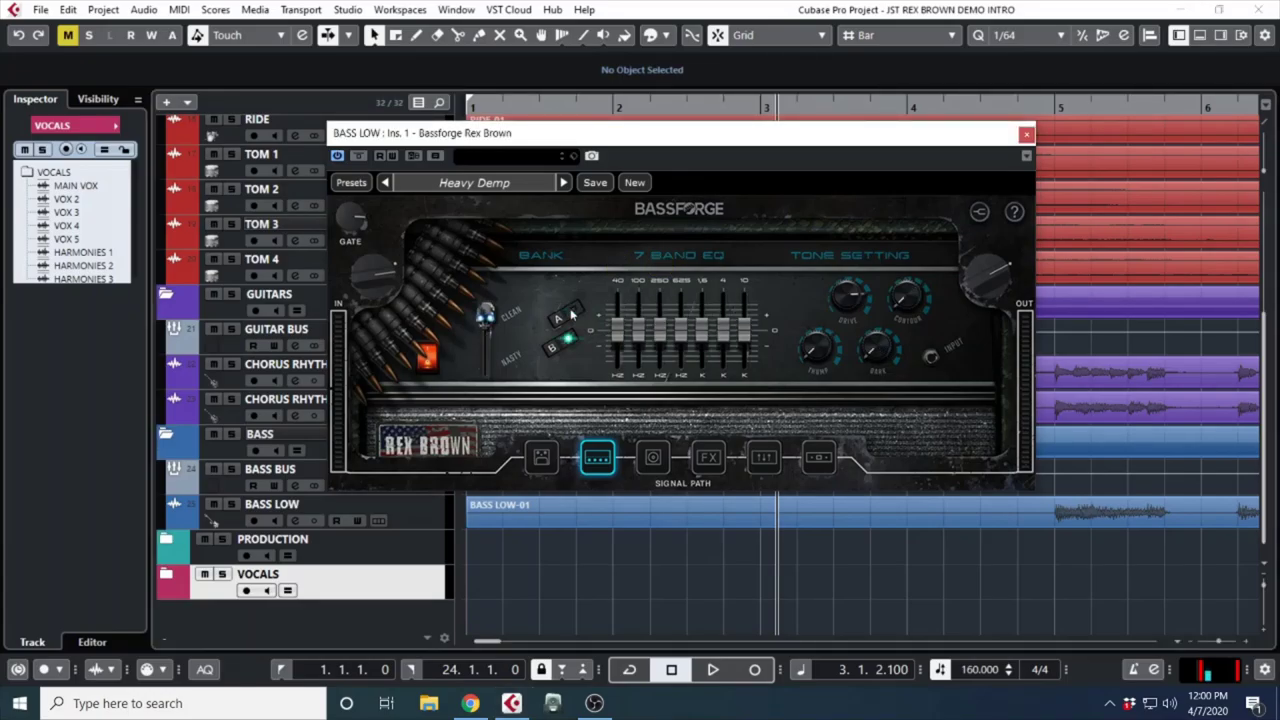
left_click(572, 314)
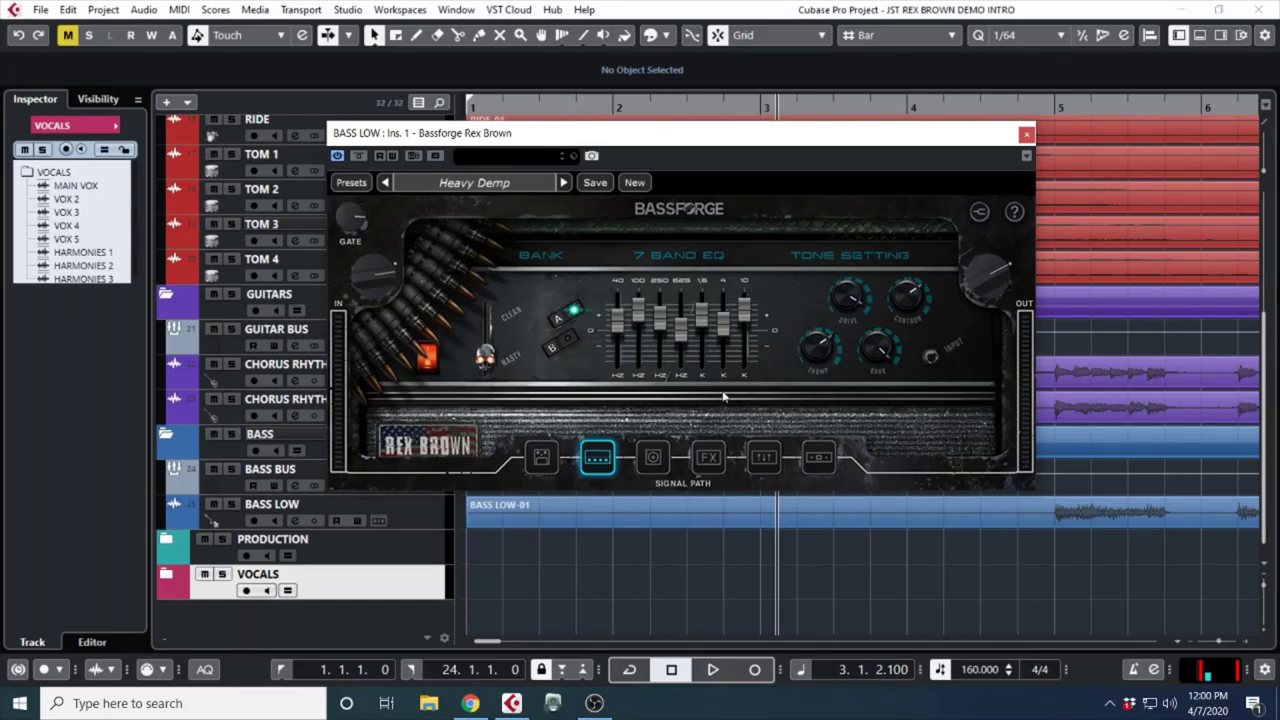
mouse_move(880, 362)
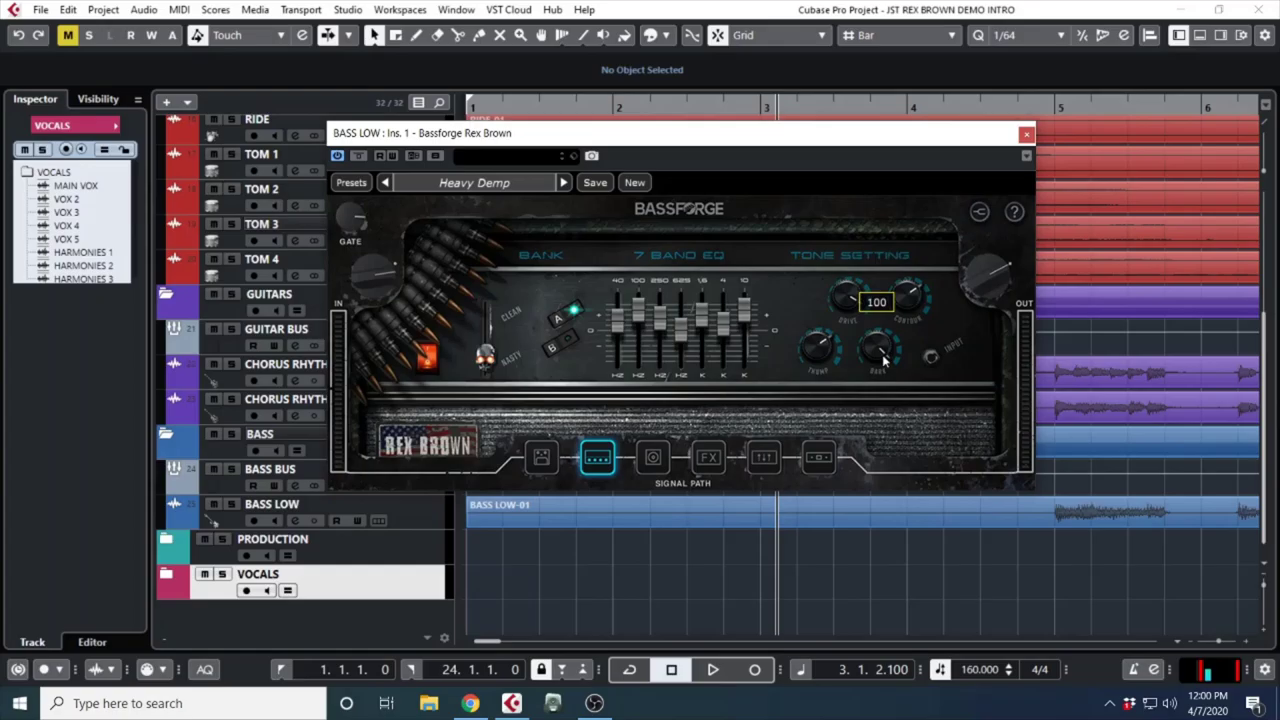
Dismiss the amp preset list with Heavy Demp still loaded and show the built-in tuner.
mouse_move(826, 354)
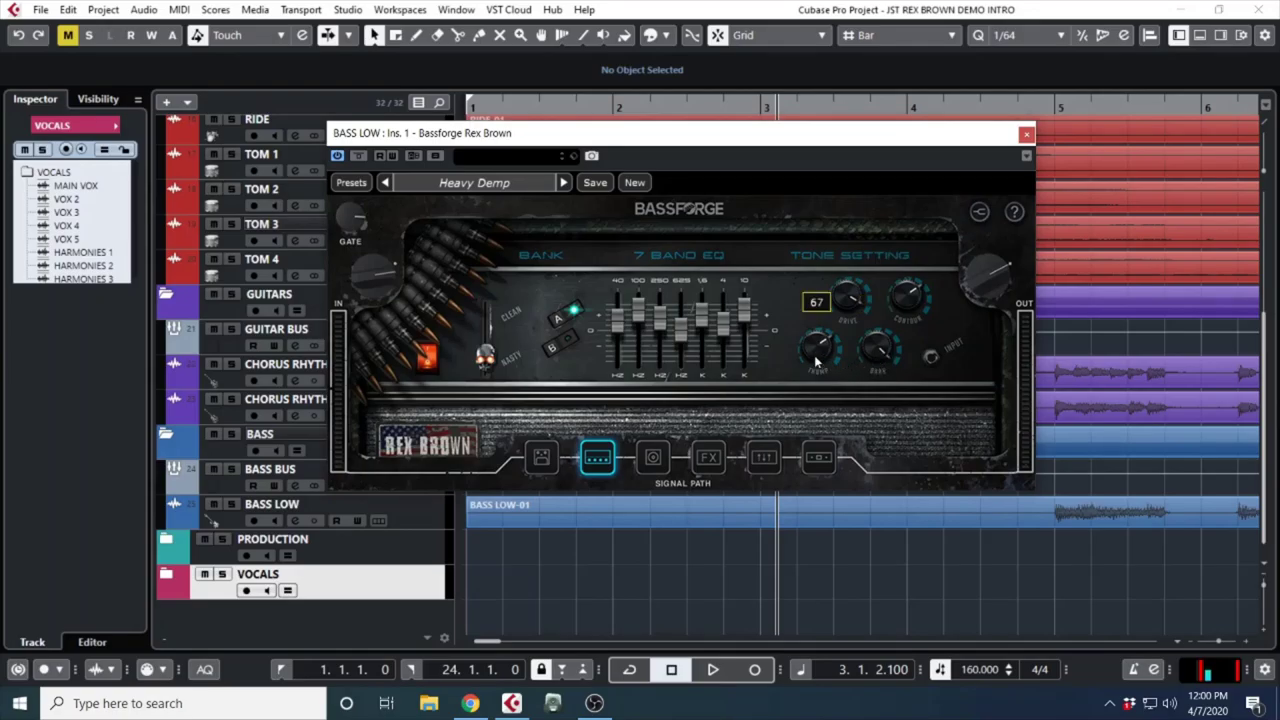
mouse_move(906, 300)
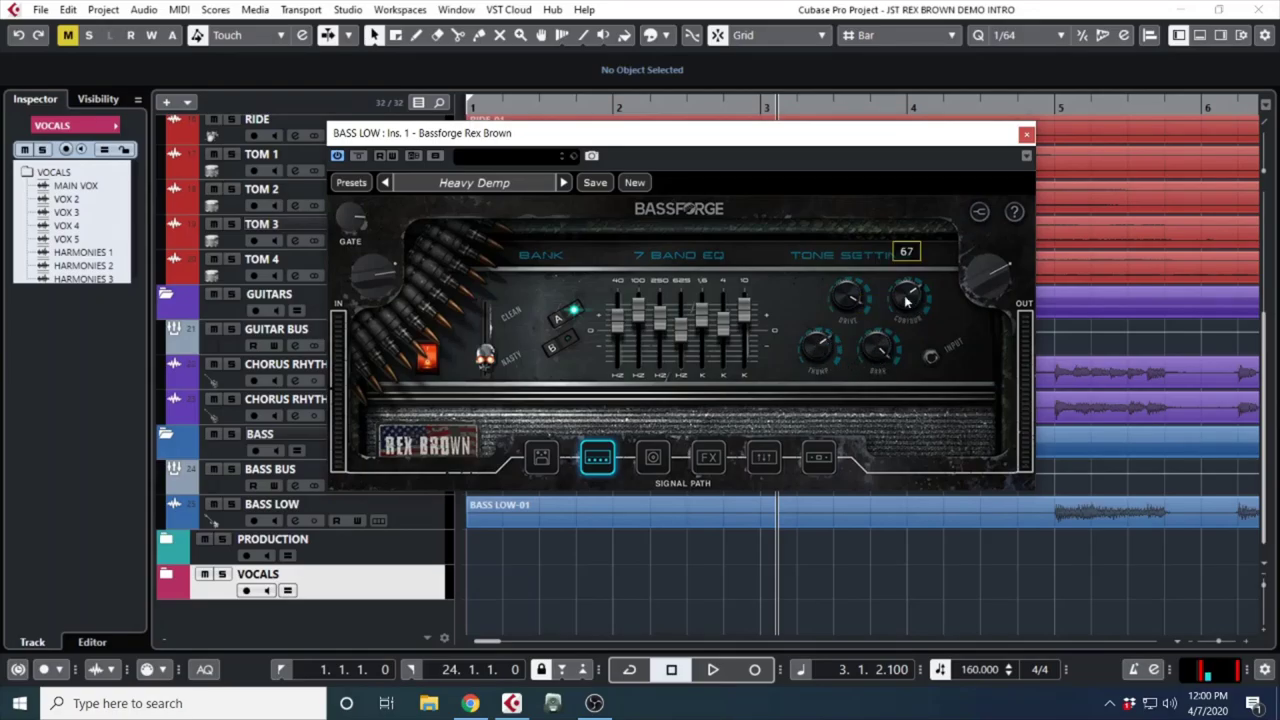
left_click(474, 183)
mouse_move(545, 243)
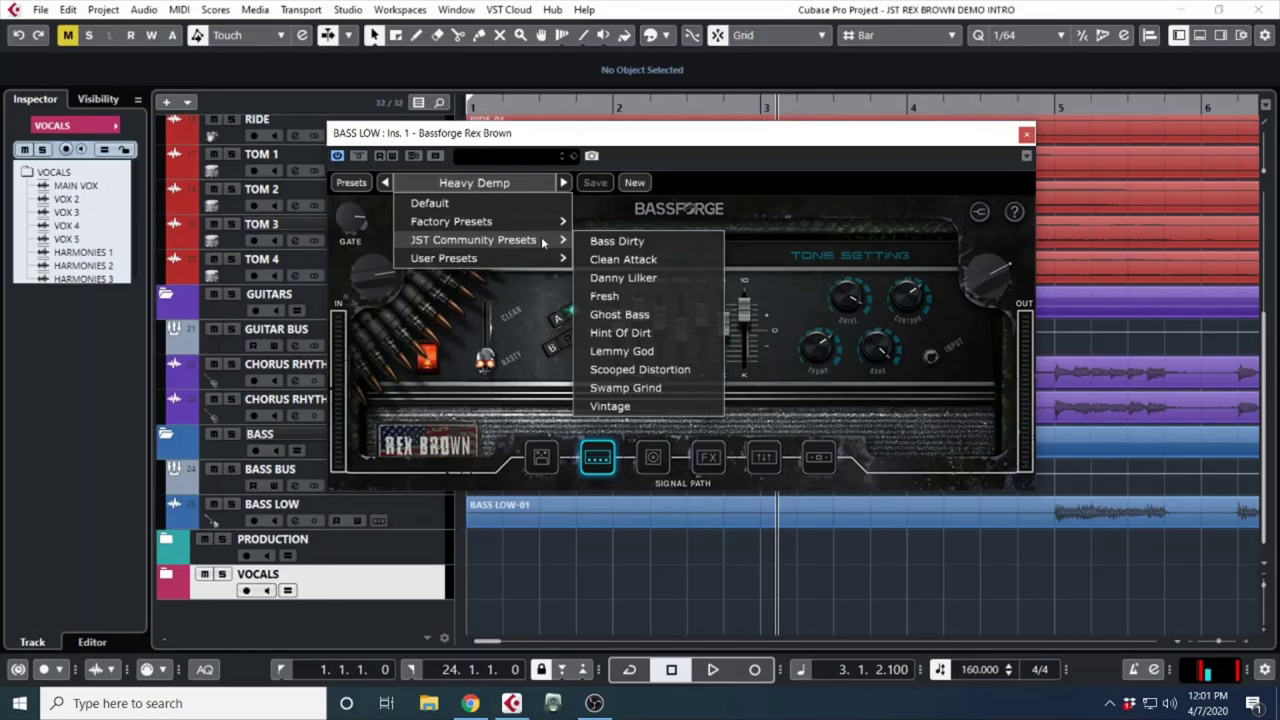
left_click(850, 220)
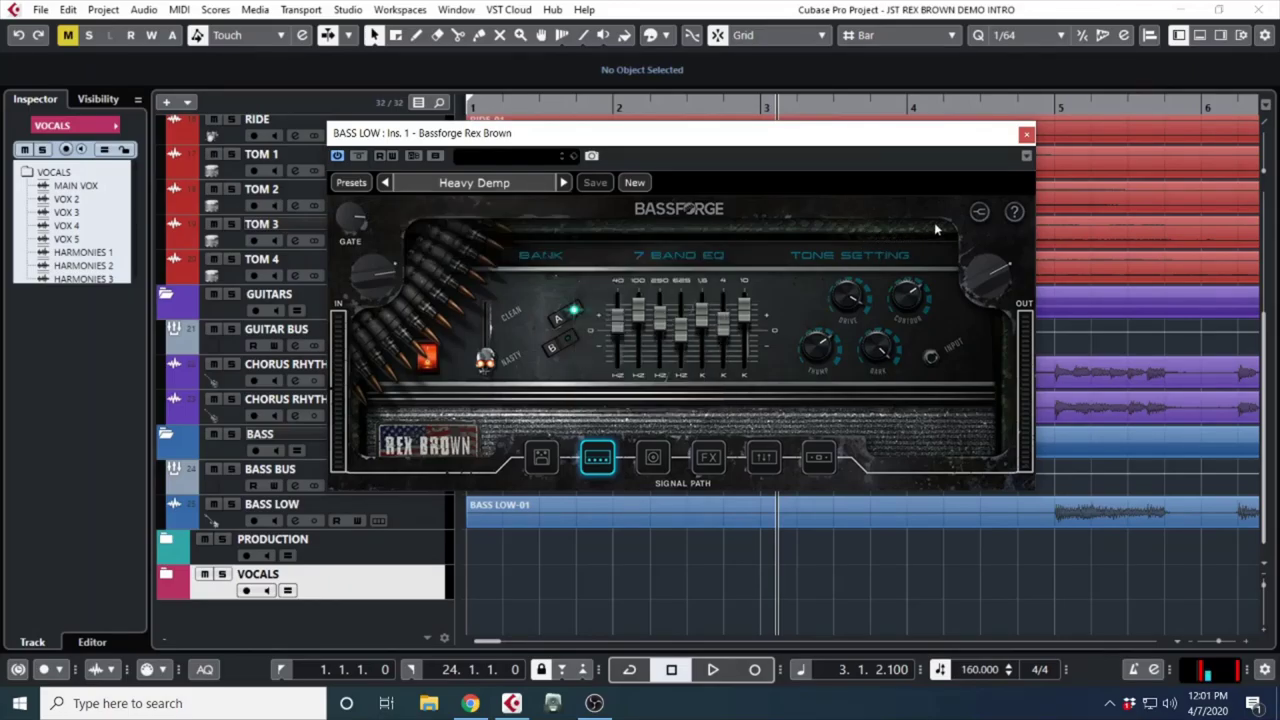
left_click(977, 213)
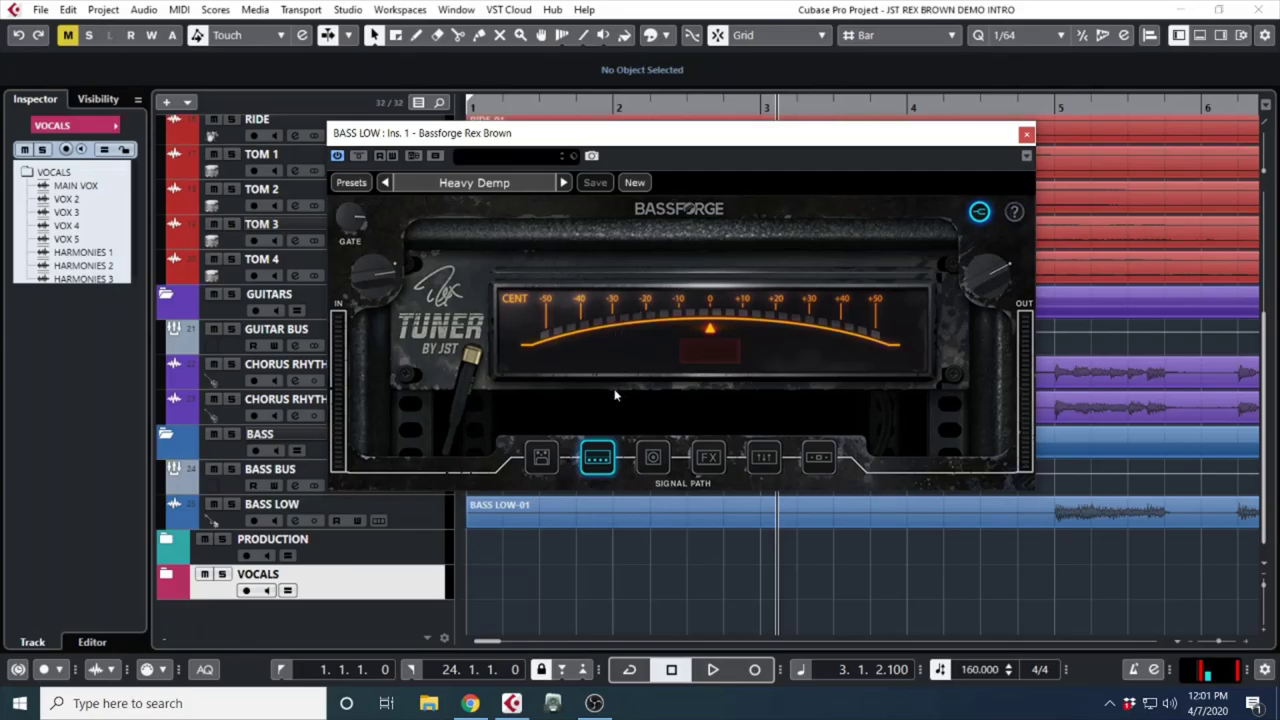
Show the seven-module signal path and toggle the magic module off and back on.
left_click(681, 485)
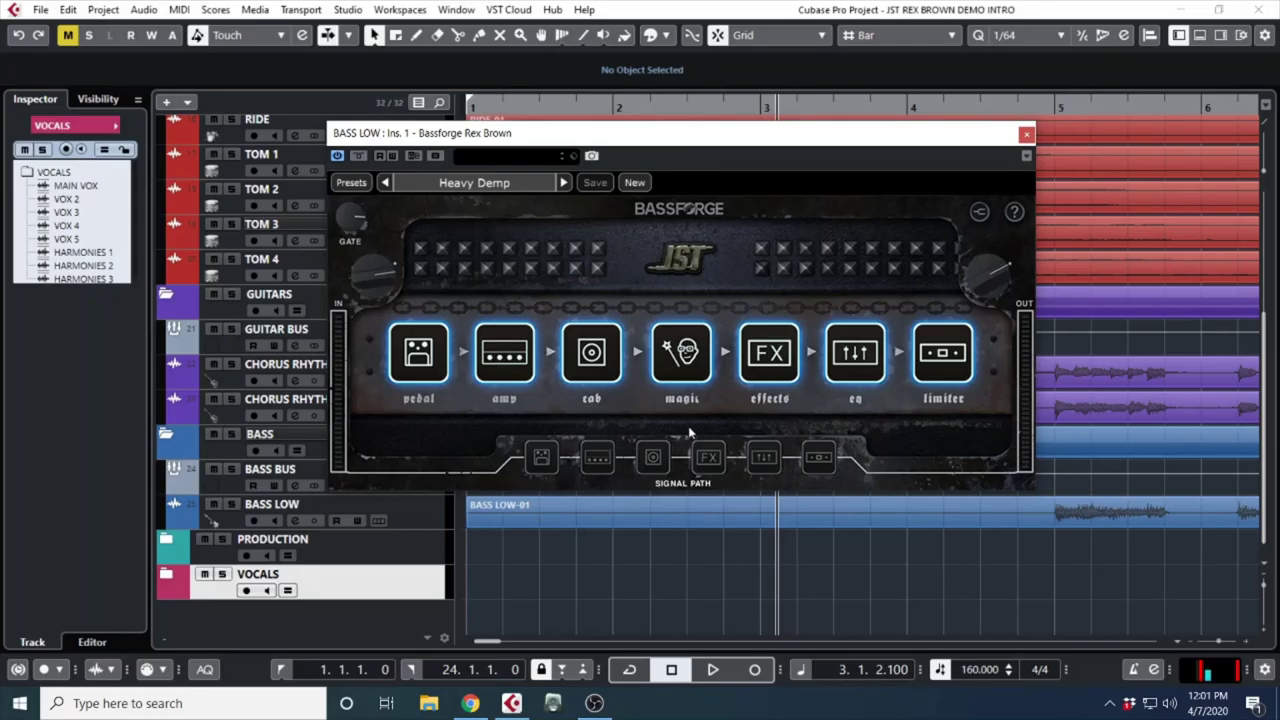
left_click(685, 360)
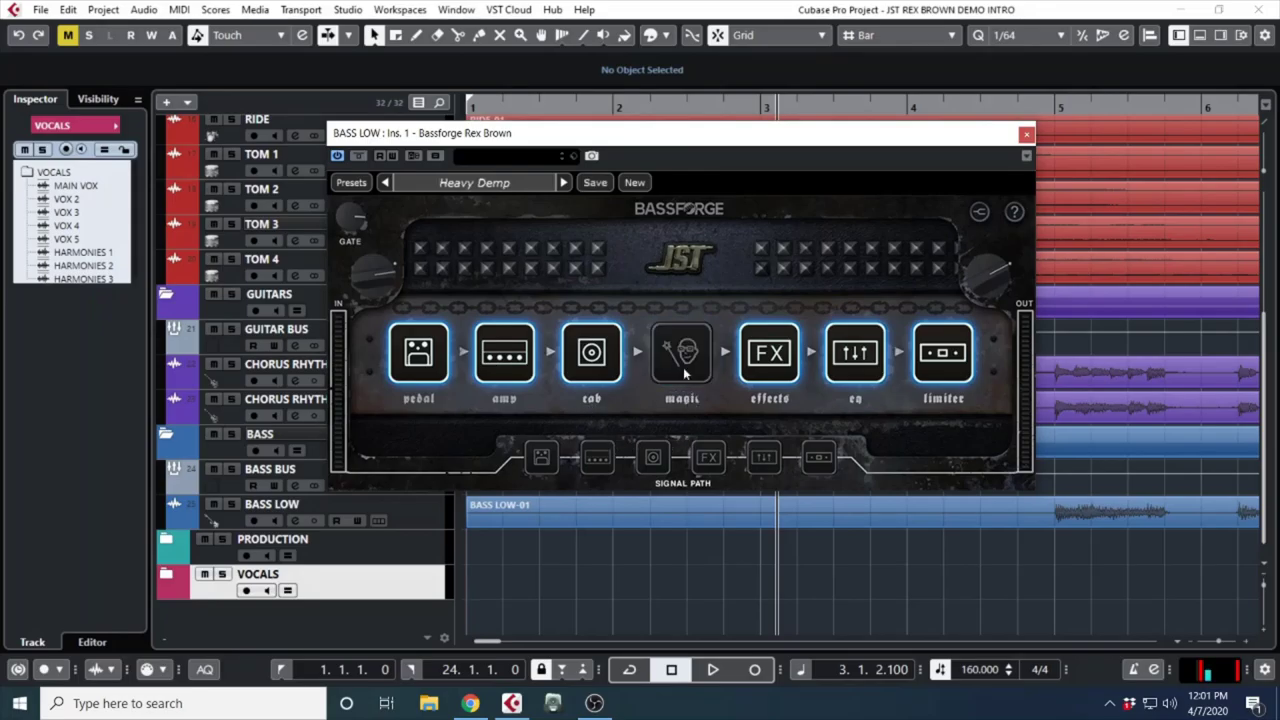
left_click(685, 360)
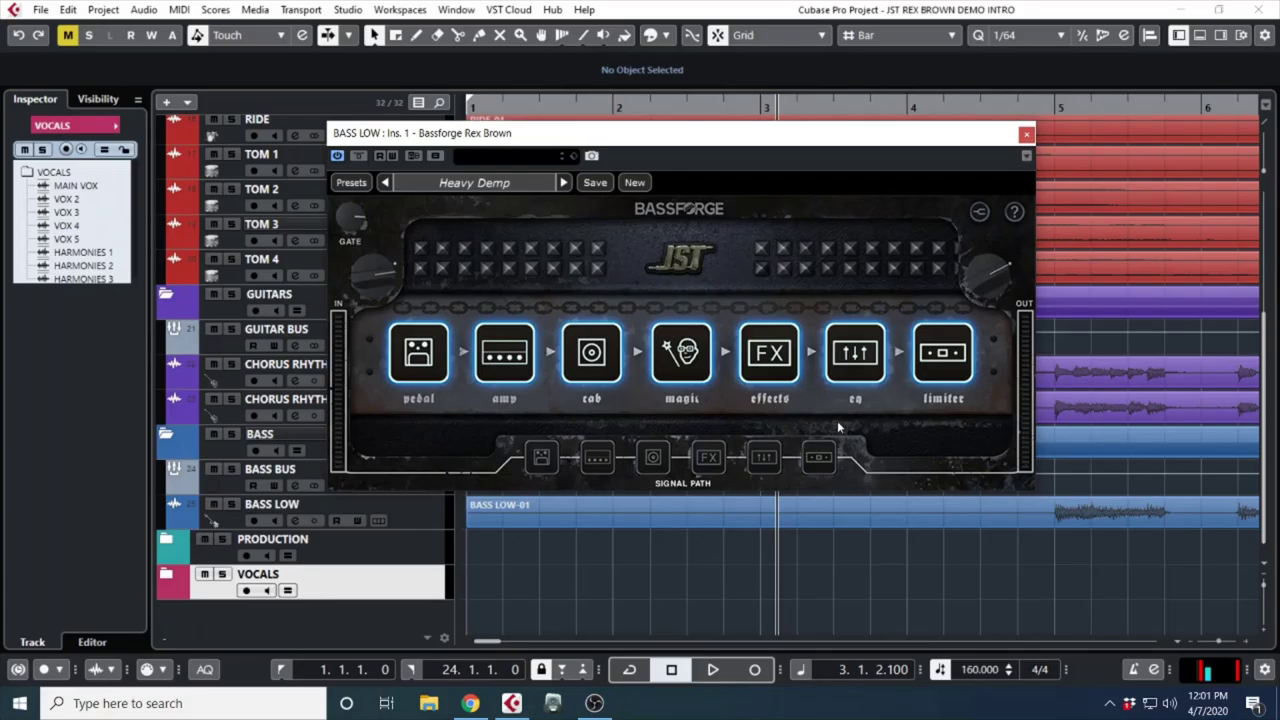
Open the Vintage Tube Preamp pedal and lower its EQ knob from 100 to 74.
left_click(532, 462)
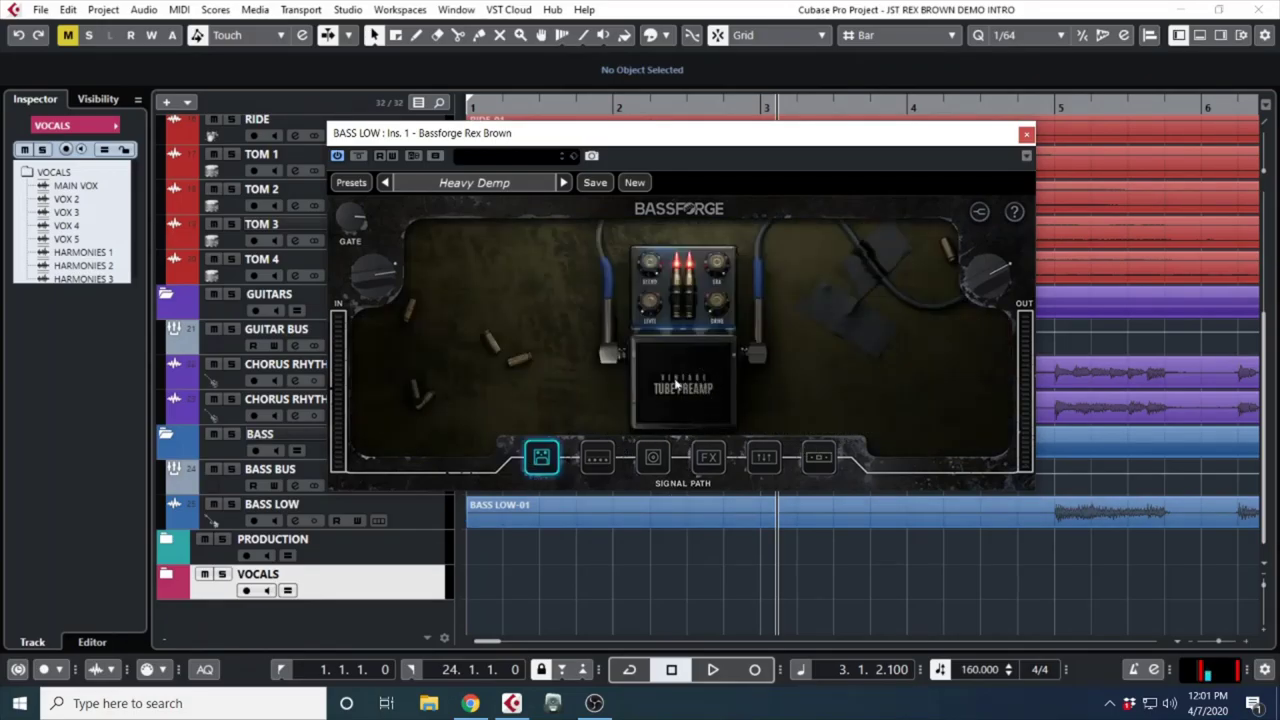
mouse_move(650, 268)
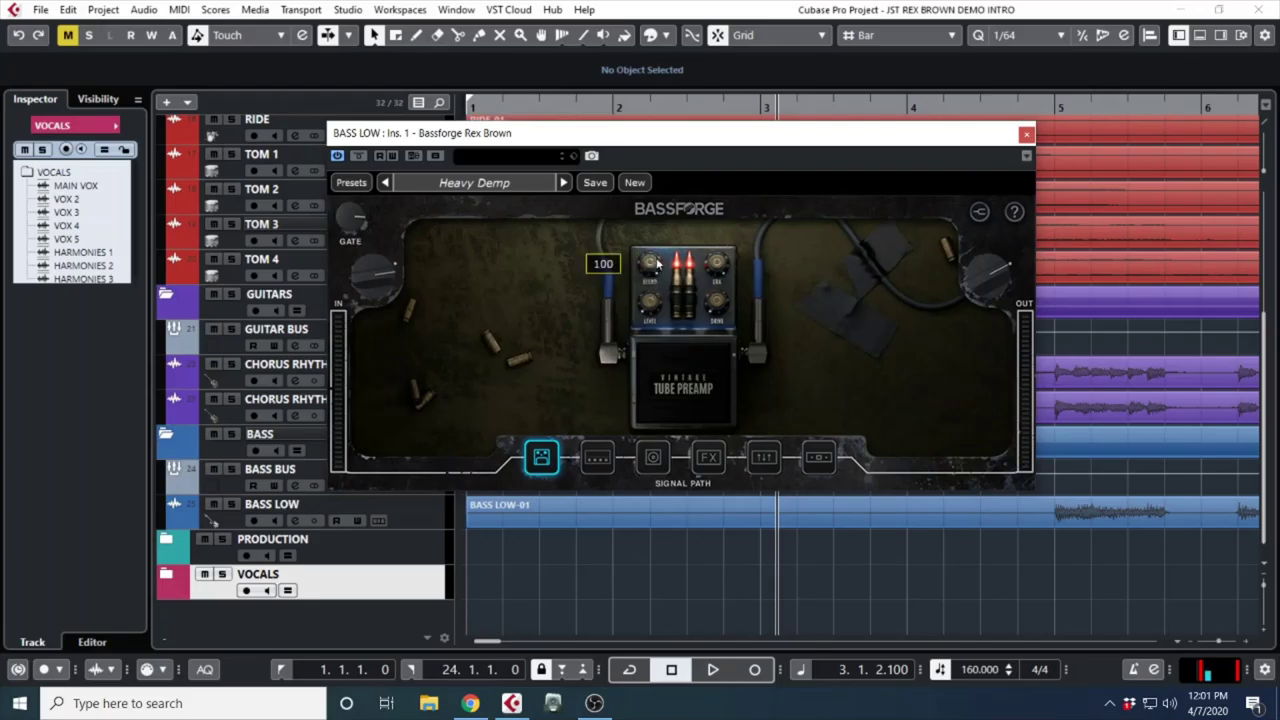
mouse_move(720, 264)
left_click_drag(718, 264, 720, 313)
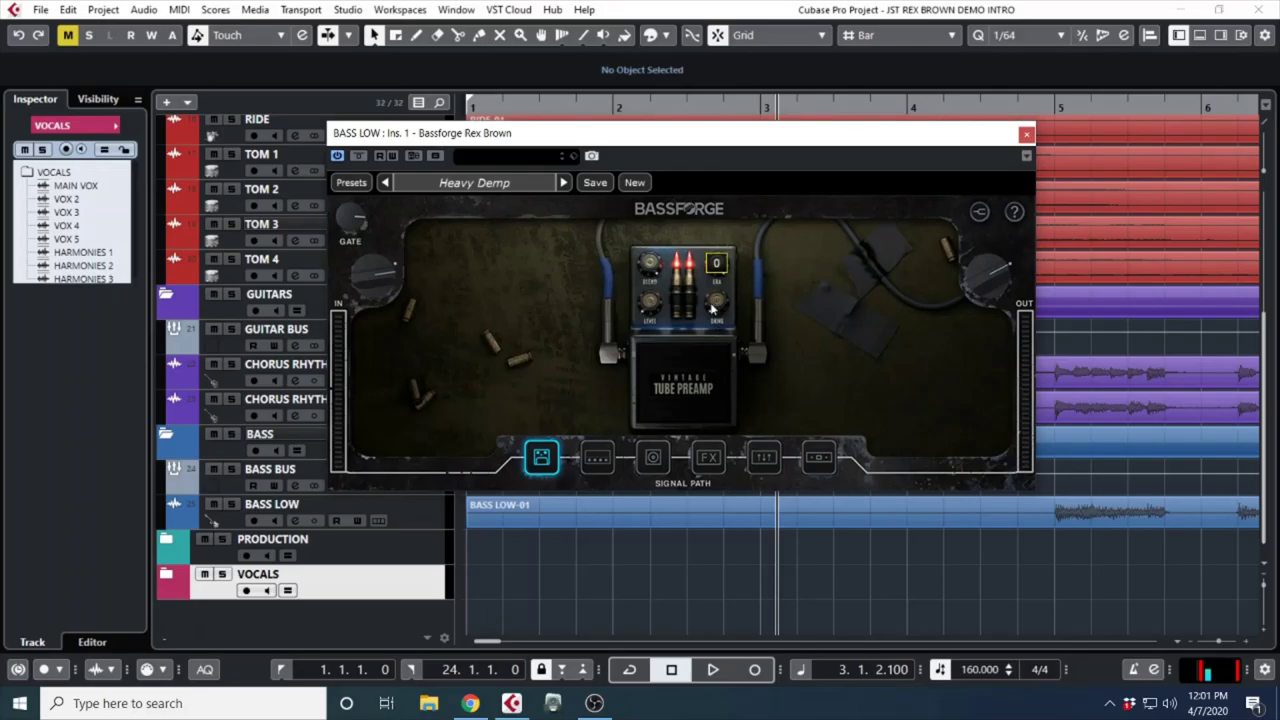
Switch the cabinet from Ampeg 8x10 to JST Matched Cab, then to Impulse Response.
left_click(648, 457)
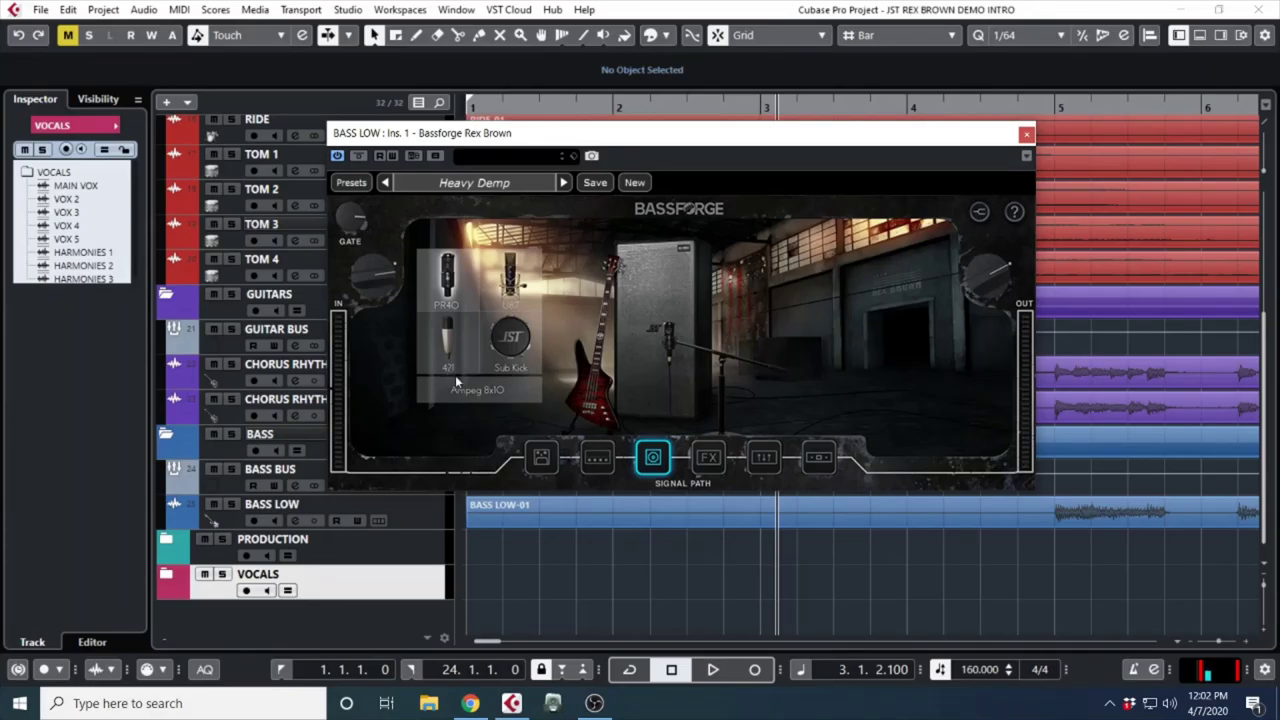
left_click(483, 393)
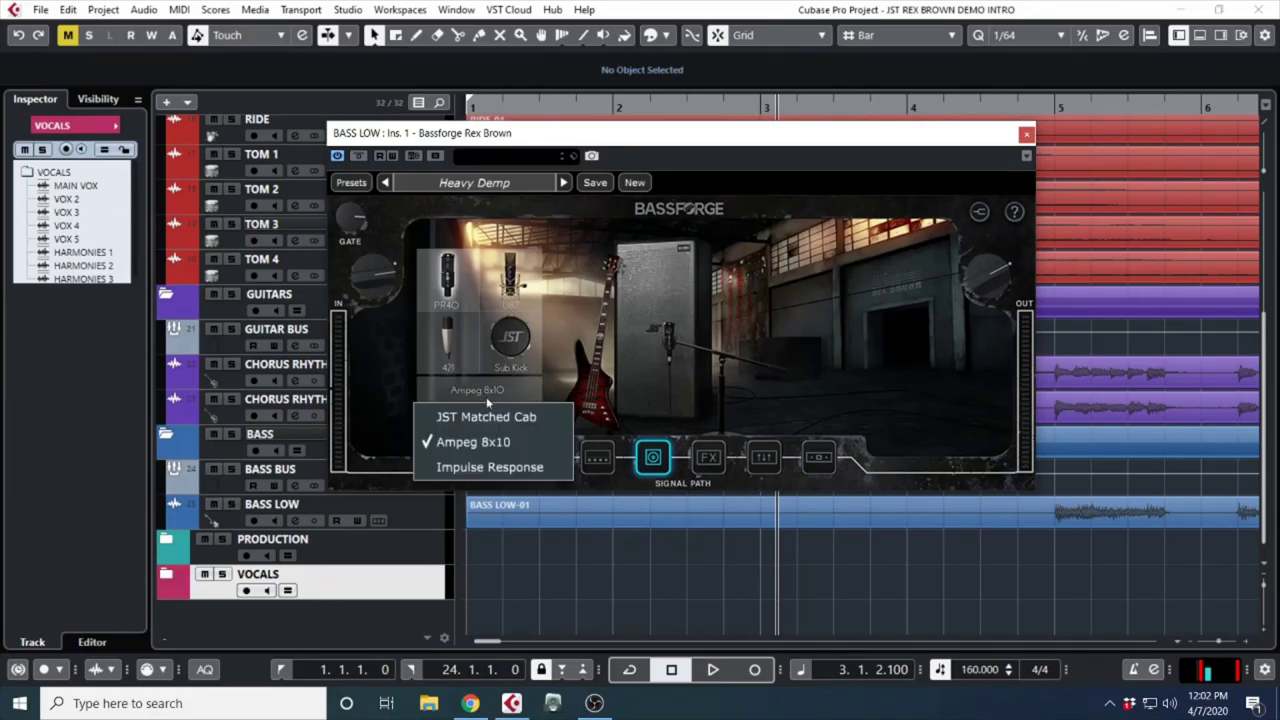
left_click(497, 418)
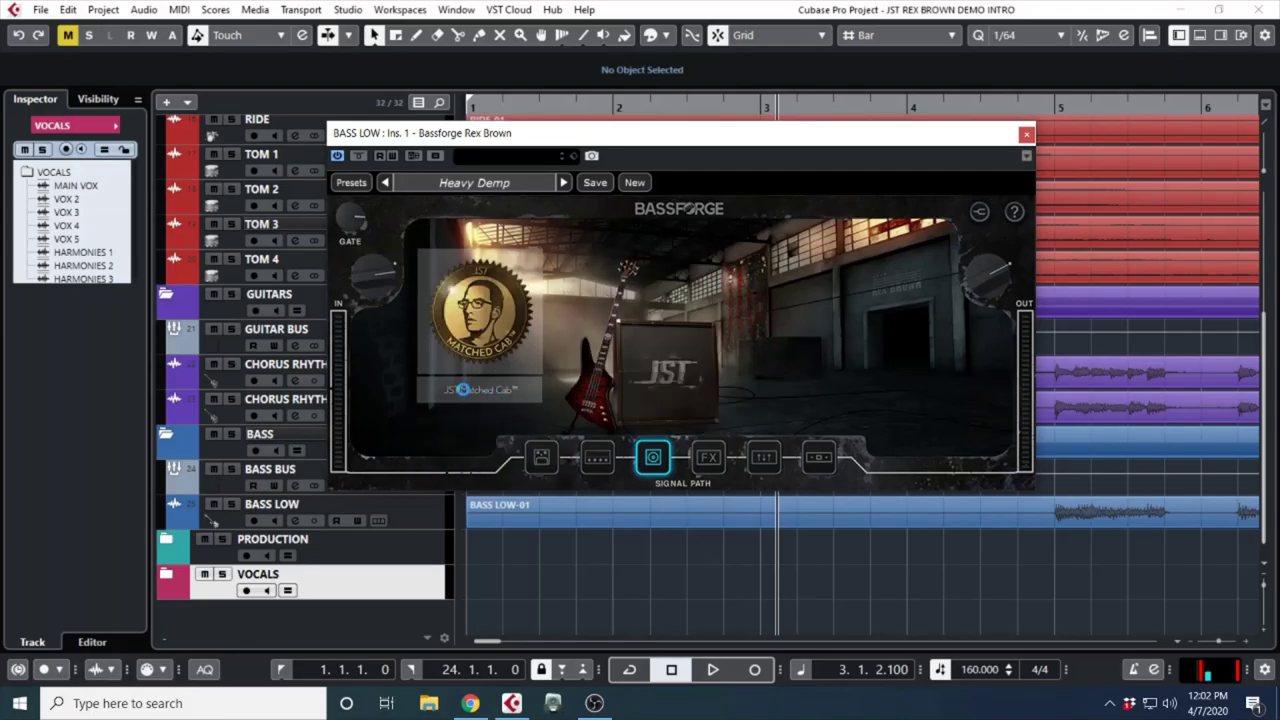
left_click(463, 389)
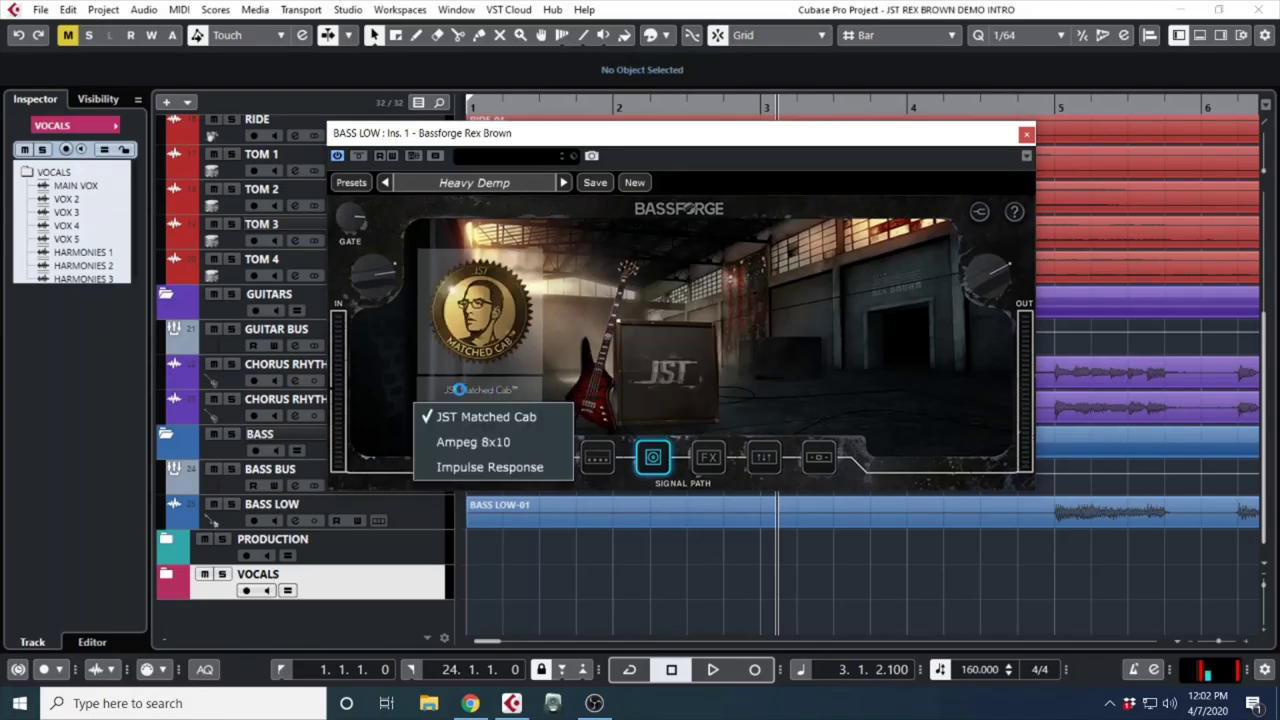
left_click(487, 467)
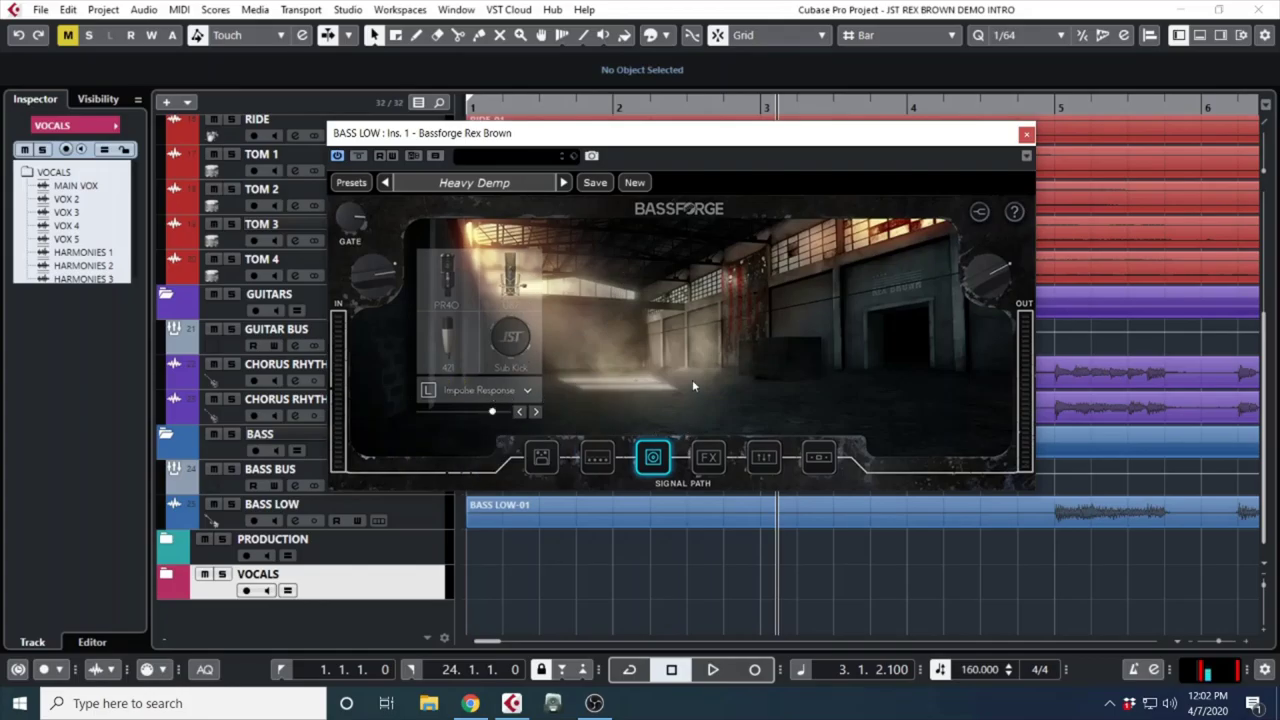
Enlarge the Bass Chorus pedal for a closer look, then return to the FX overview.
left_click(716, 461)
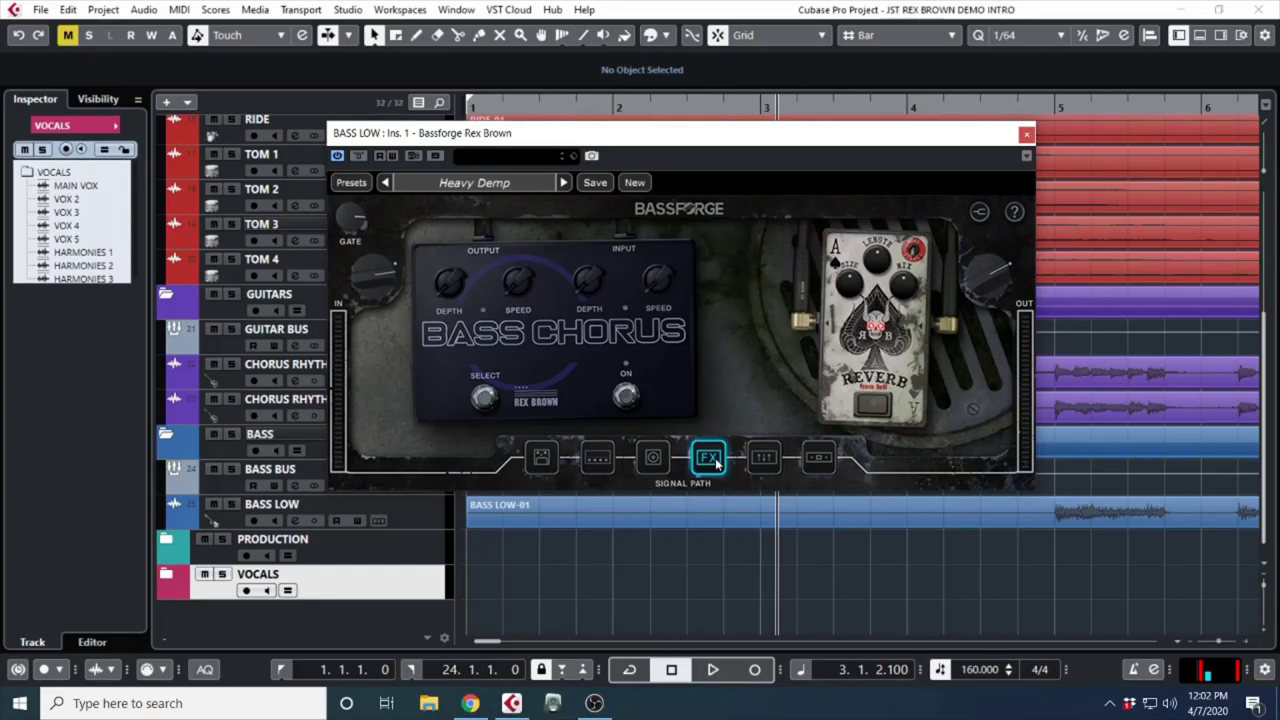
left_click(537, 338)
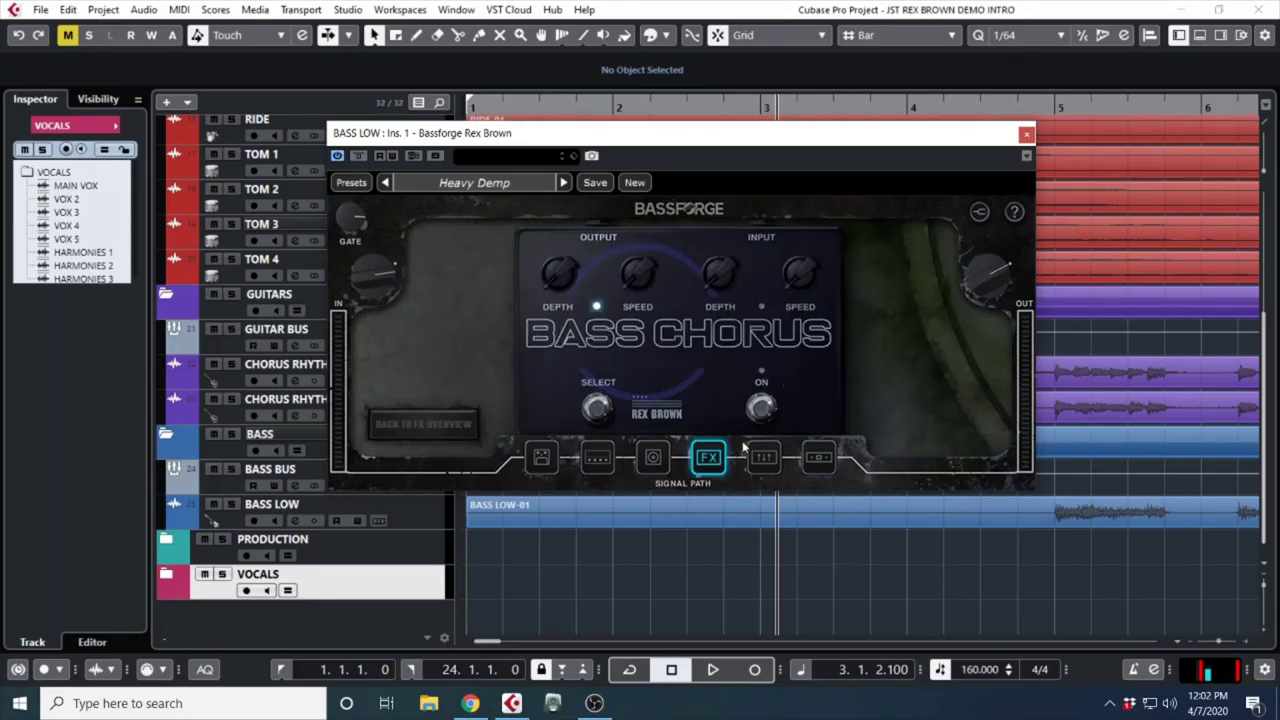
left_click(470, 418)
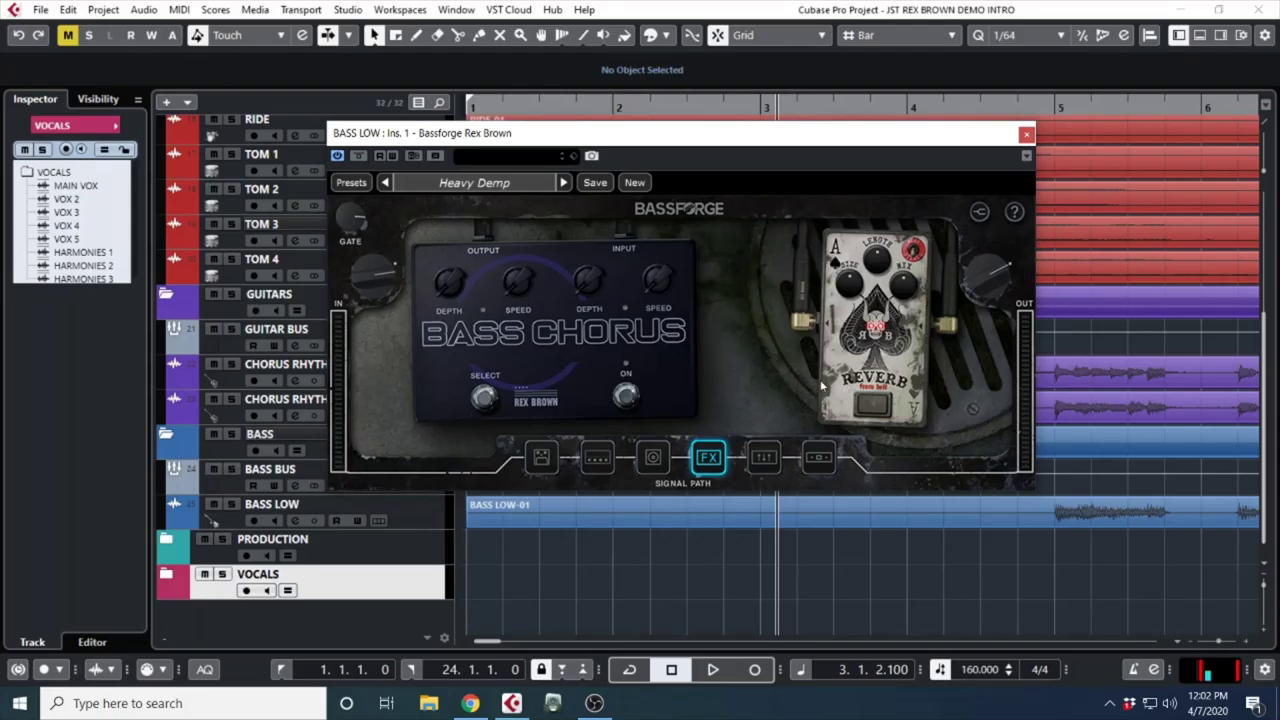
Enlarge the Reverb pedal and set its Size to 14 and Length to 32.
left_click(897, 355)
left_click_drag(646, 292, 646, 287)
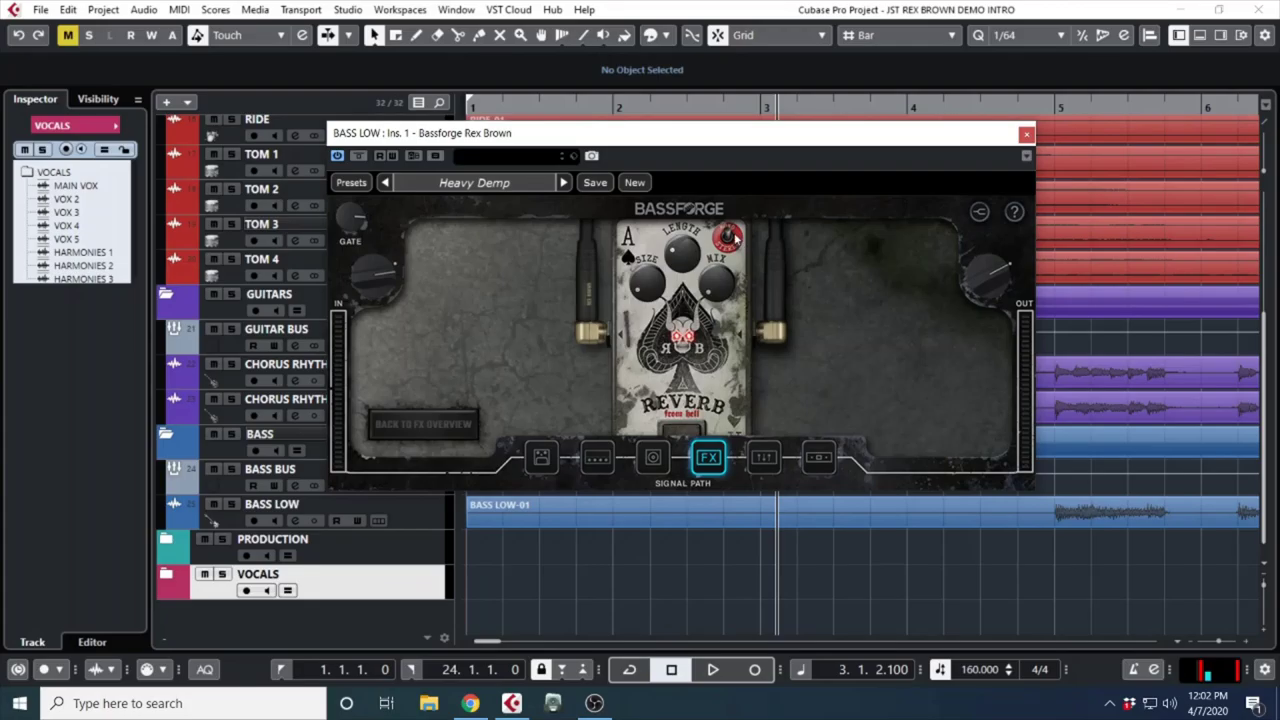
left_click_drag(681, 255, 681, 246)
Read the parametric EQ's Q values, view the two-band compressor, then return to the amp page.
left_click(763, 458)
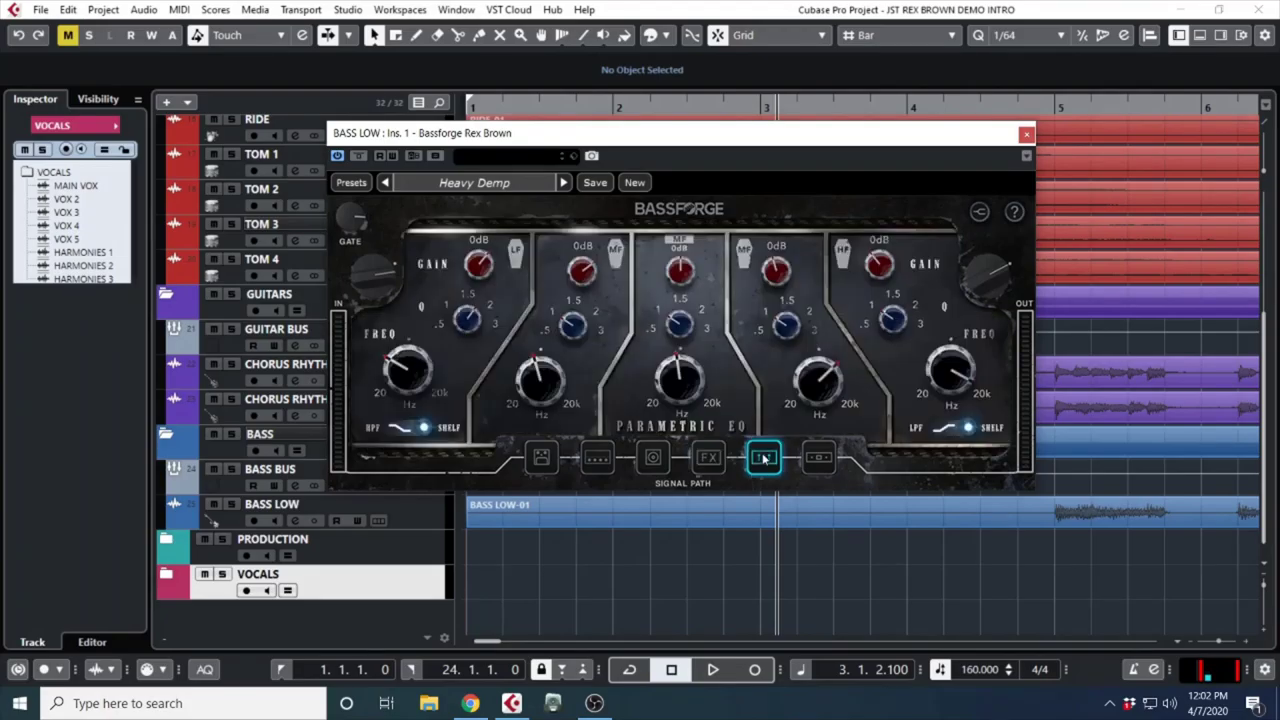
mouse_move(670, 318)
mouse_move(482, 343)
left_click(820, 457)
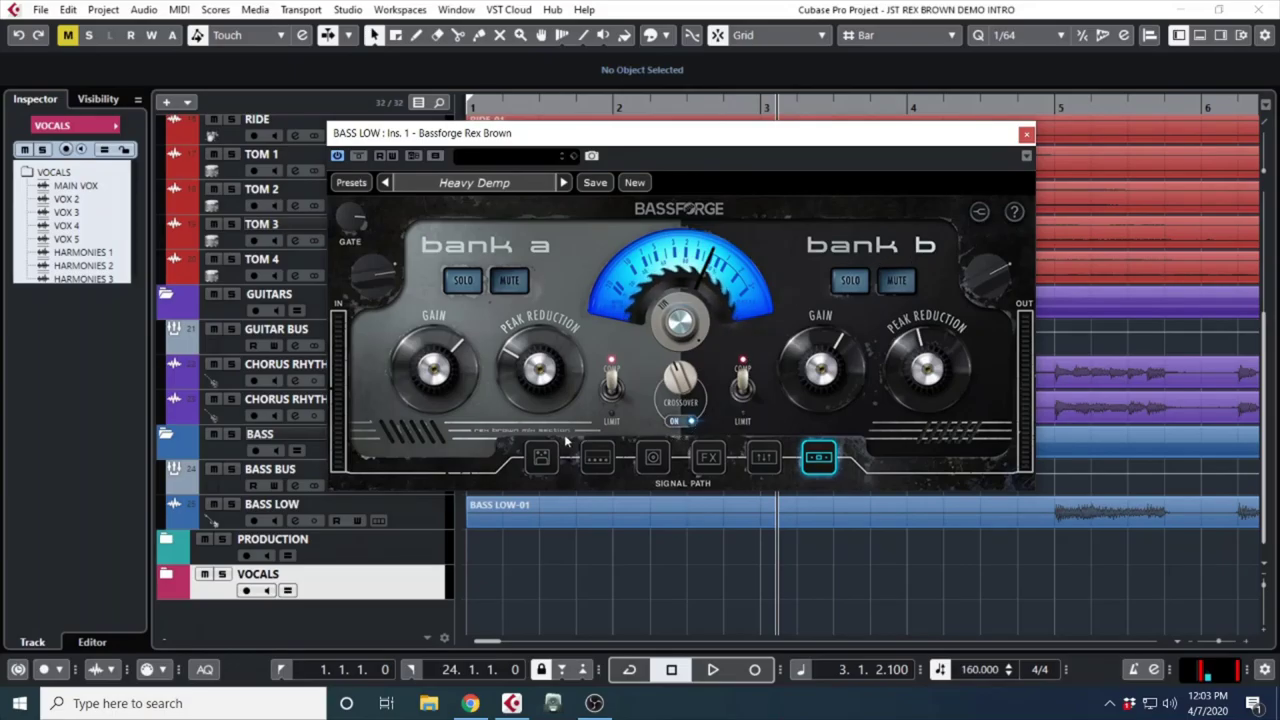
left_click(597, 457)
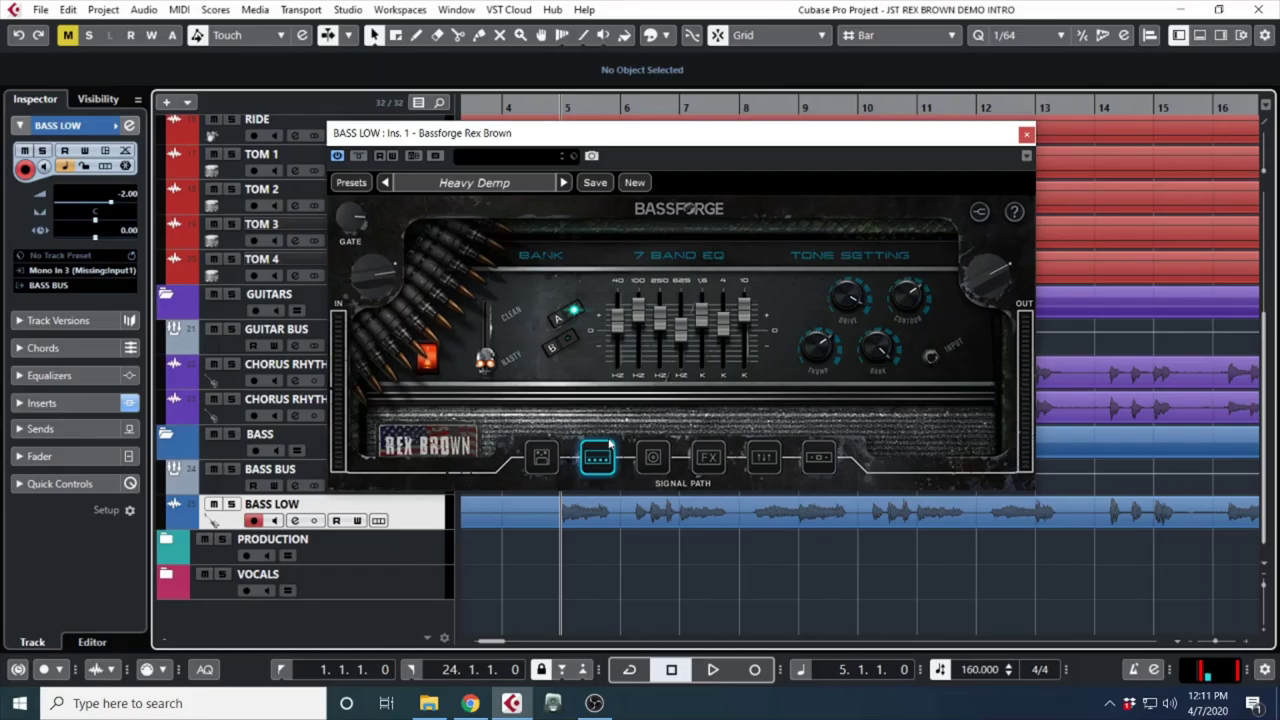
Solo BASS LOW and bypass Bassforge in its Inserts to hear the dry DI signal.
left_click(231, 504)
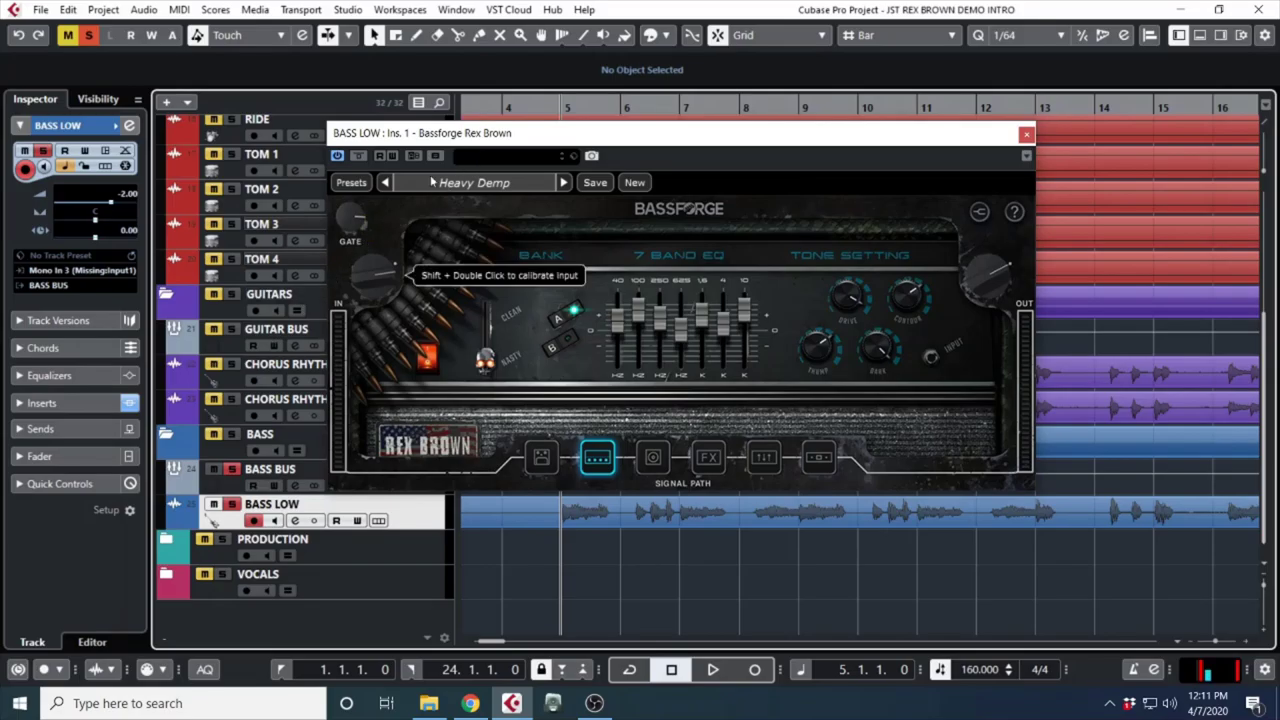
left_click(75, 405)
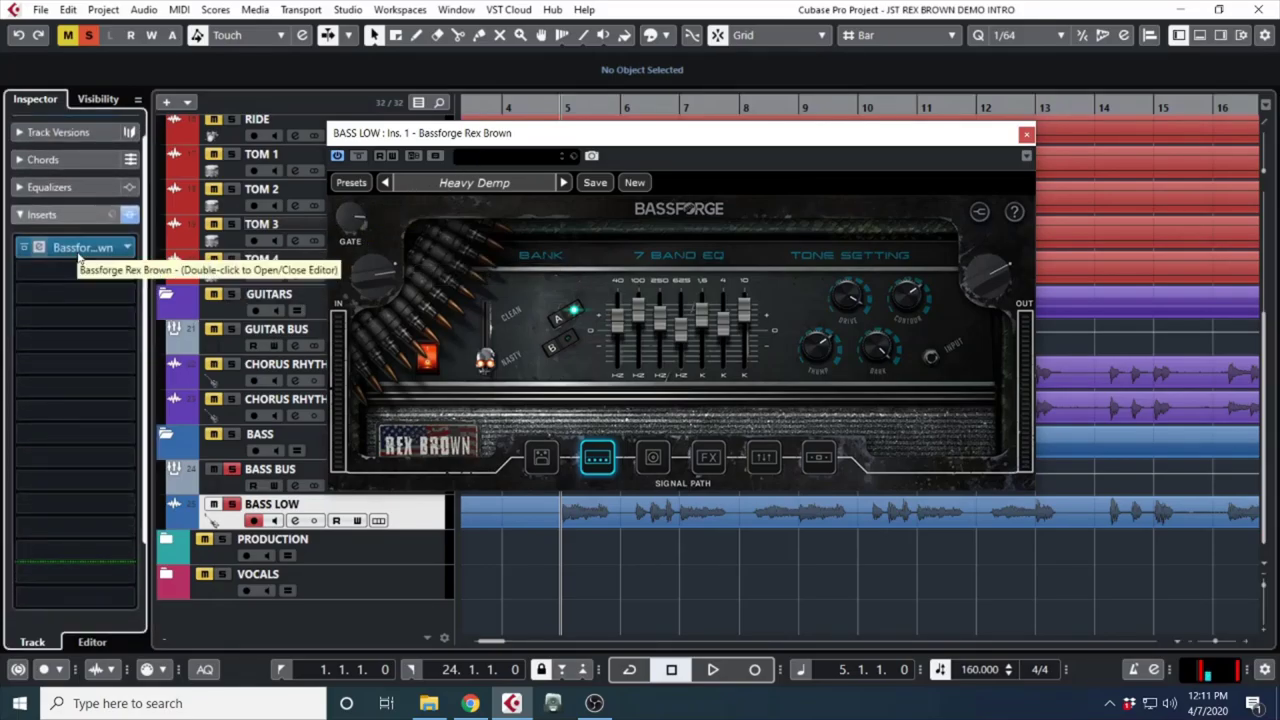
left_click(340, 162)
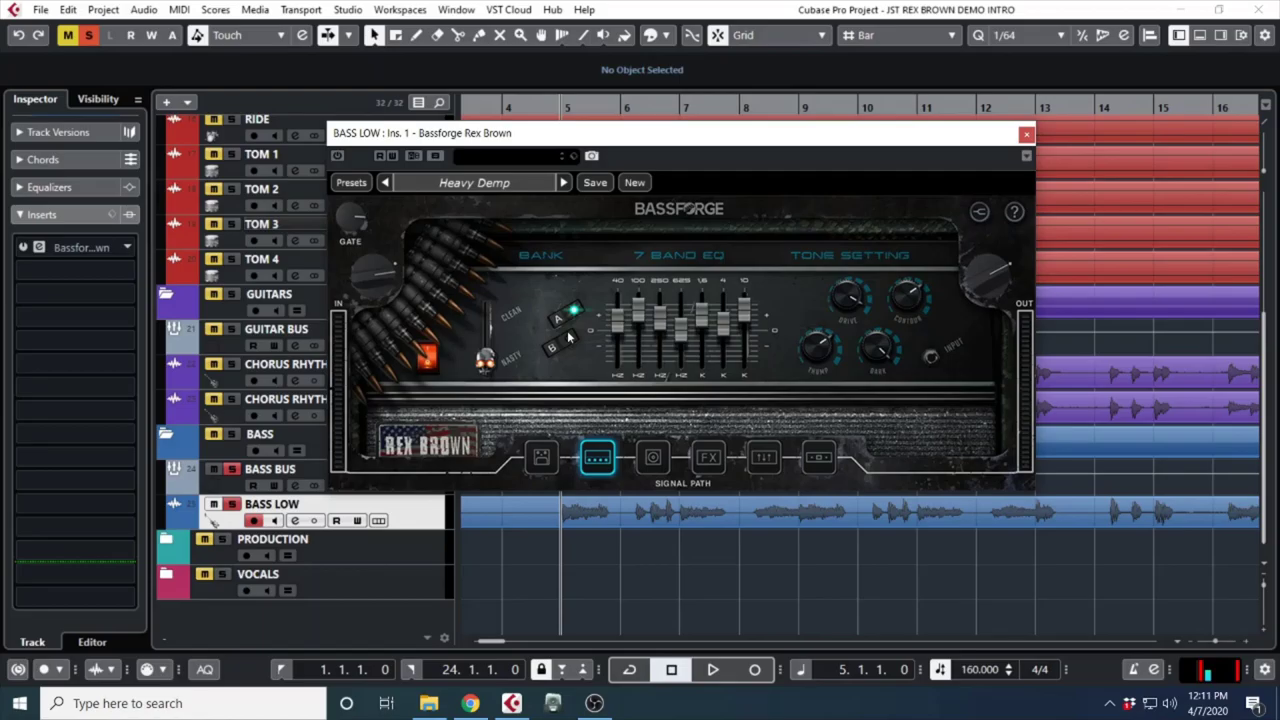
Play and stop the dry bass, unsolo BASS LOW, and return the position to bar 5.
key("space")
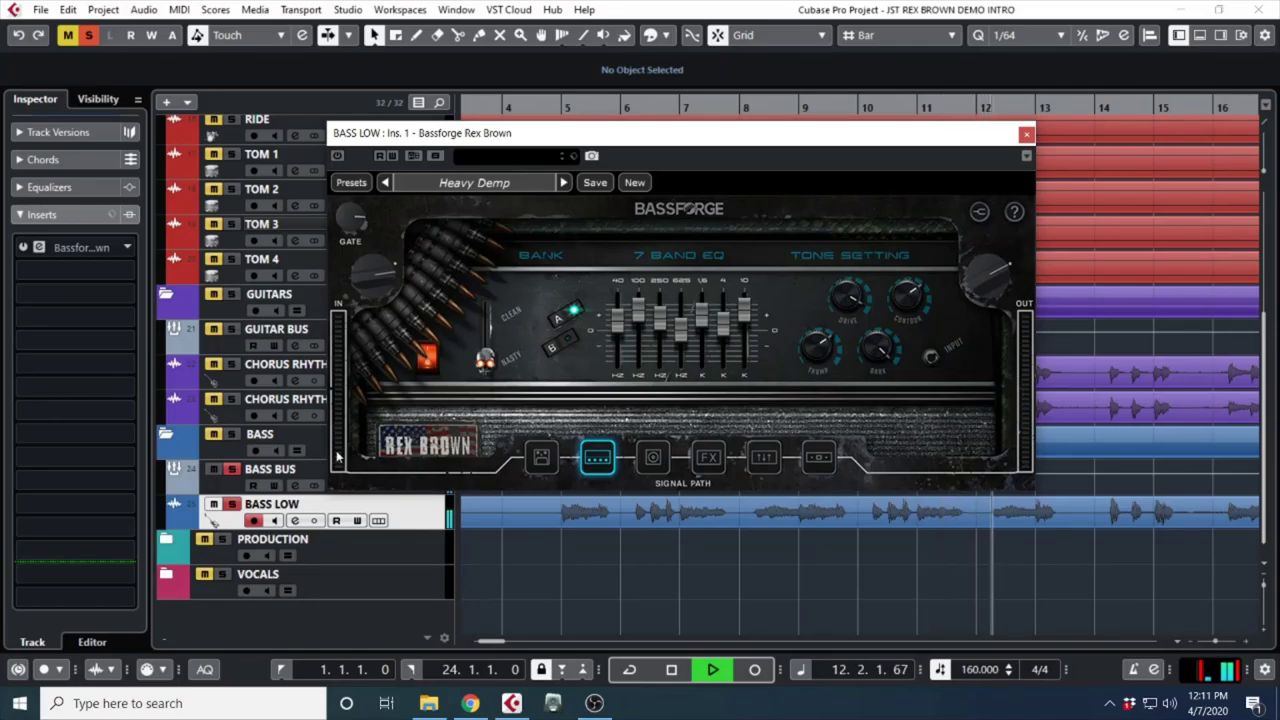
key("space")
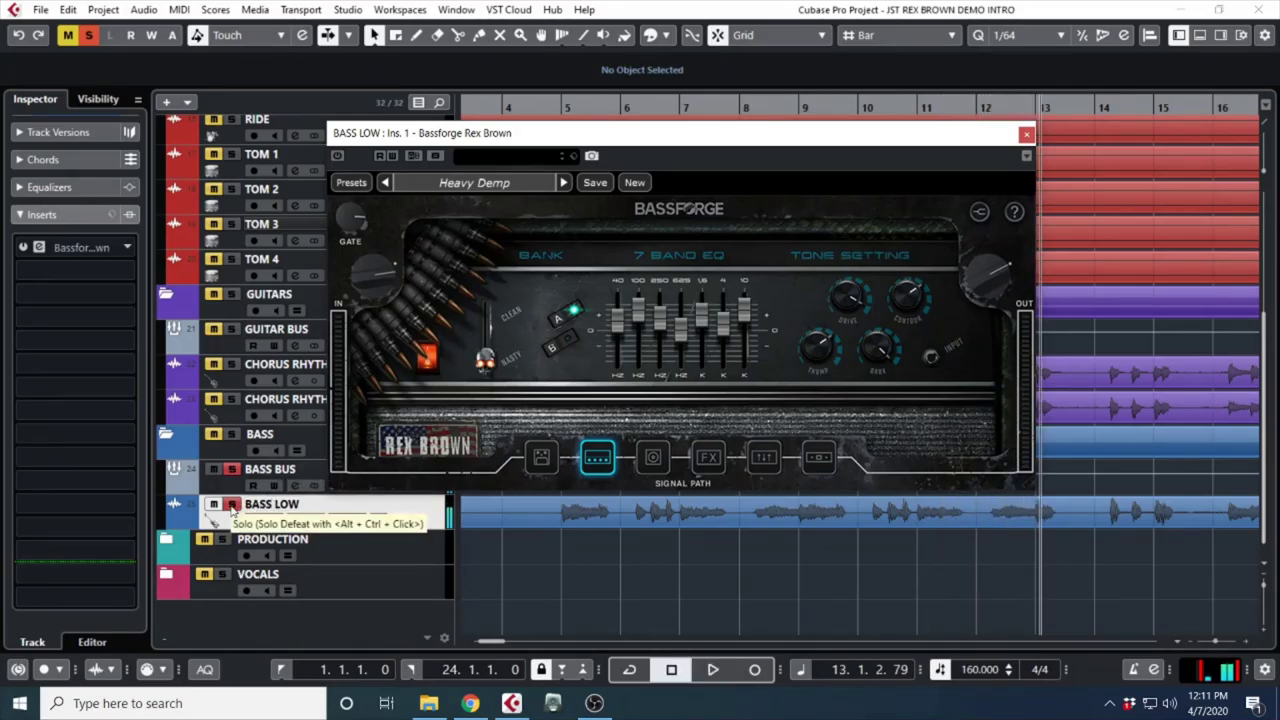
left_click(231, 504)
left_click(560, 106)
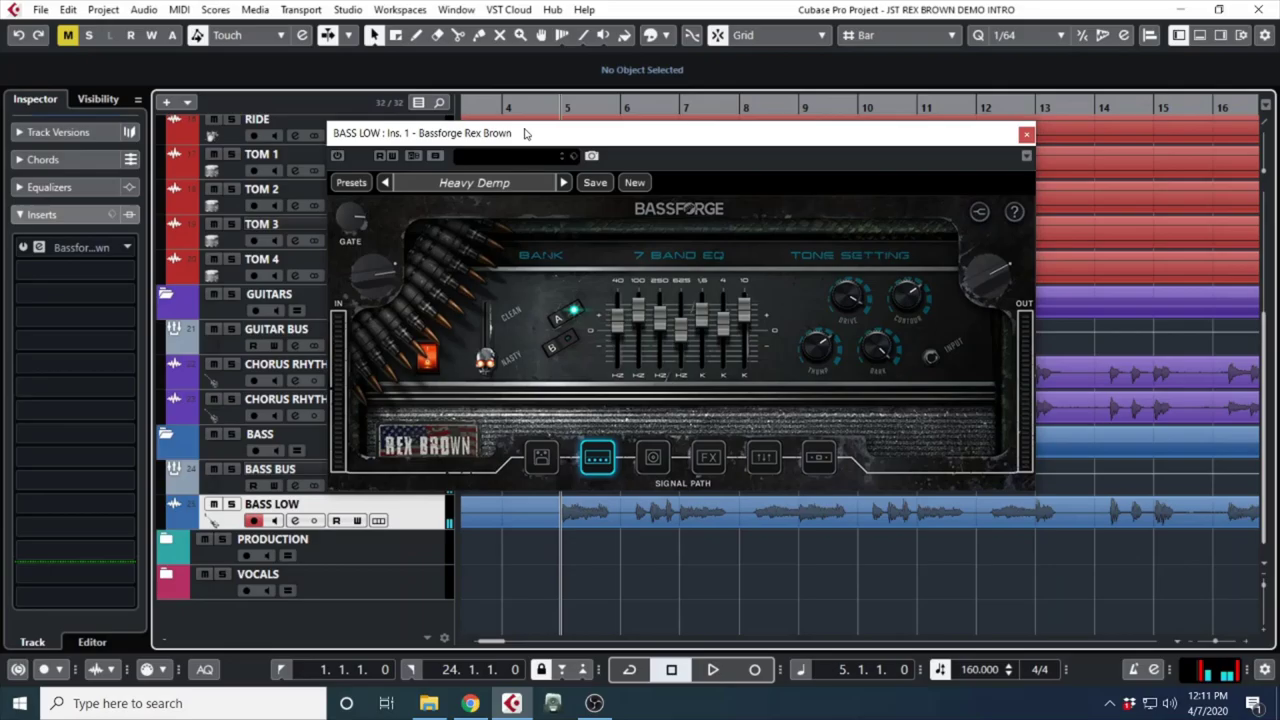
Re-enable Bassforge, solo BASS LOW, and play then stop the processed bass.
left_click(337, 157)
left_click(232, 504)
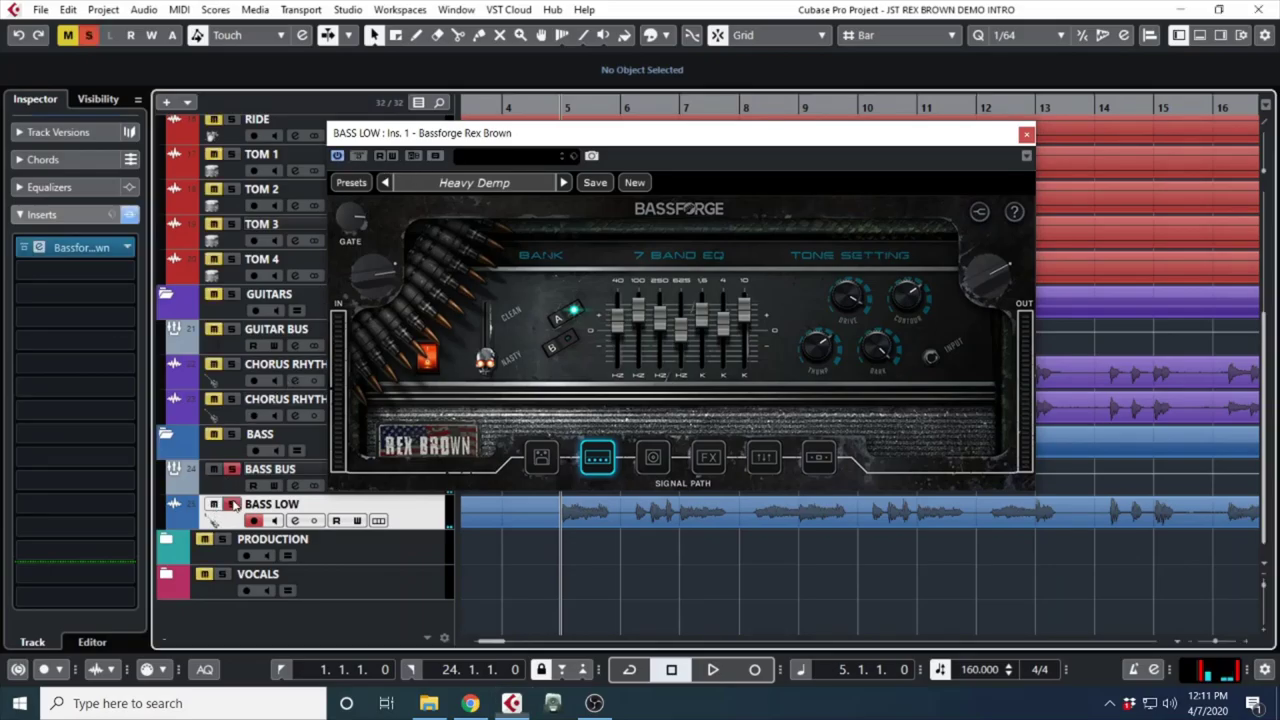
key("space")
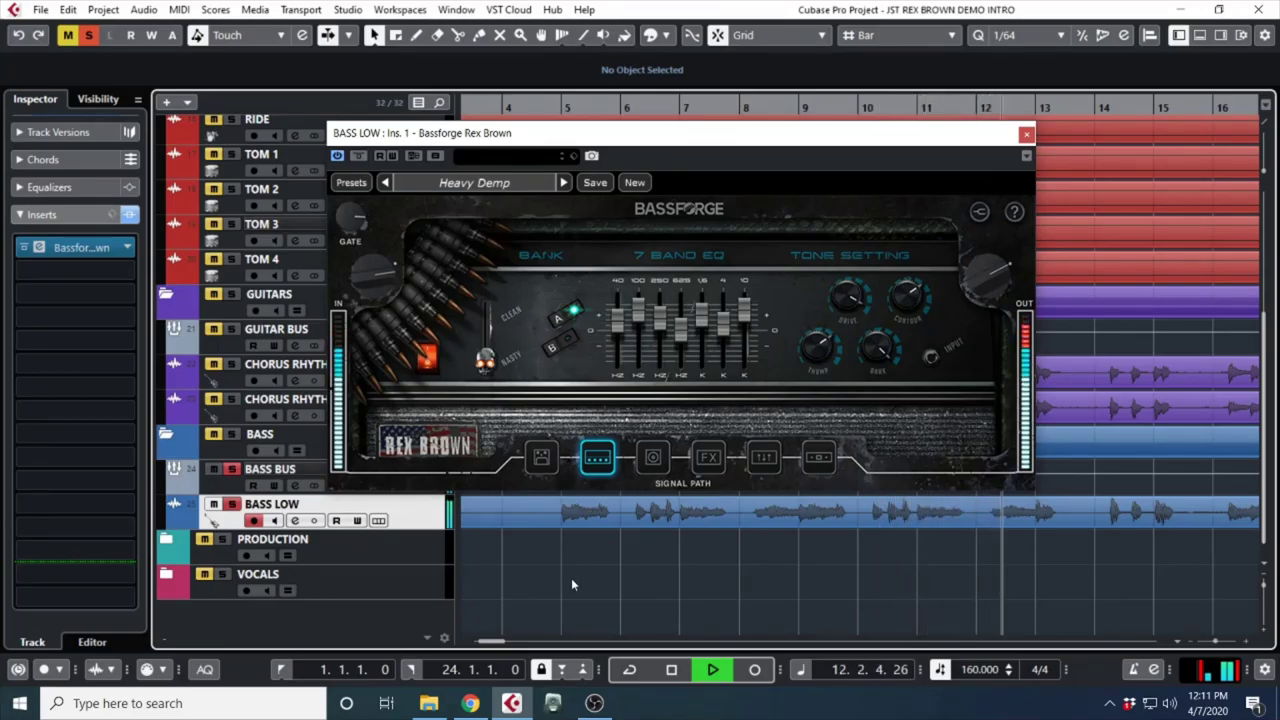
key("space")
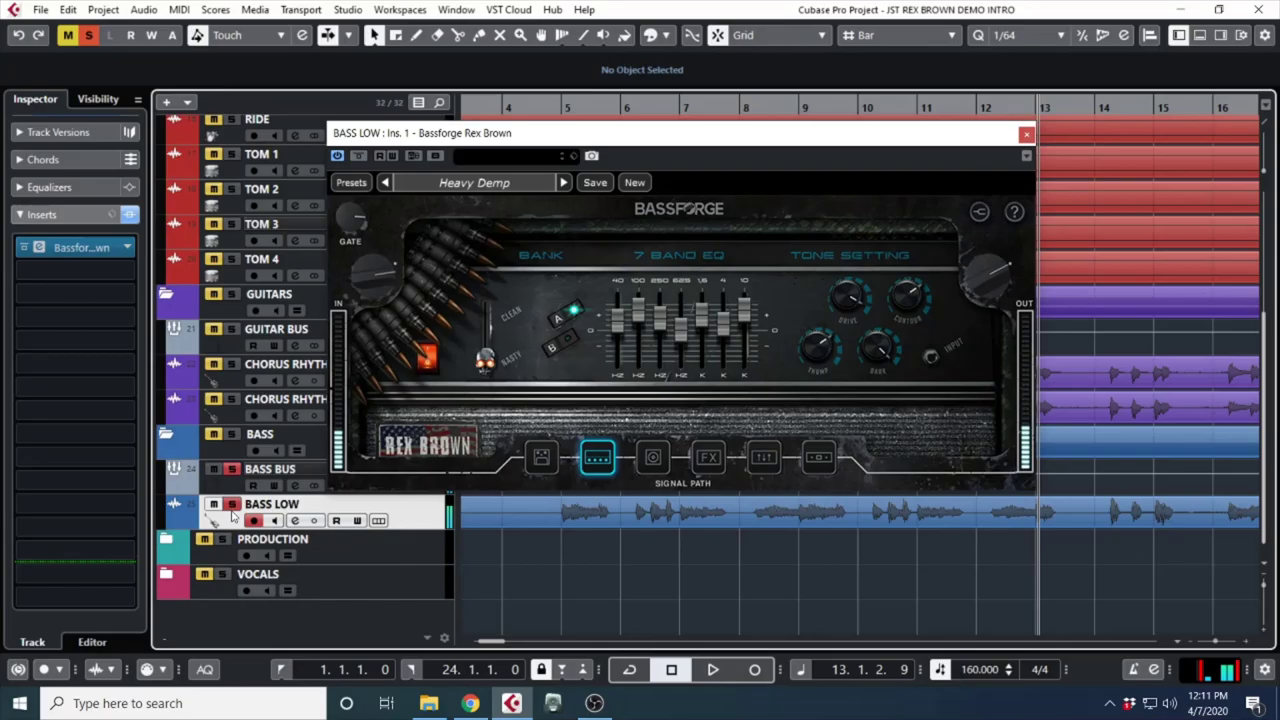
Unsolo BASS LOW and play the full mix from bar 5.
left_click(232, 507)
left_click(548, 109)
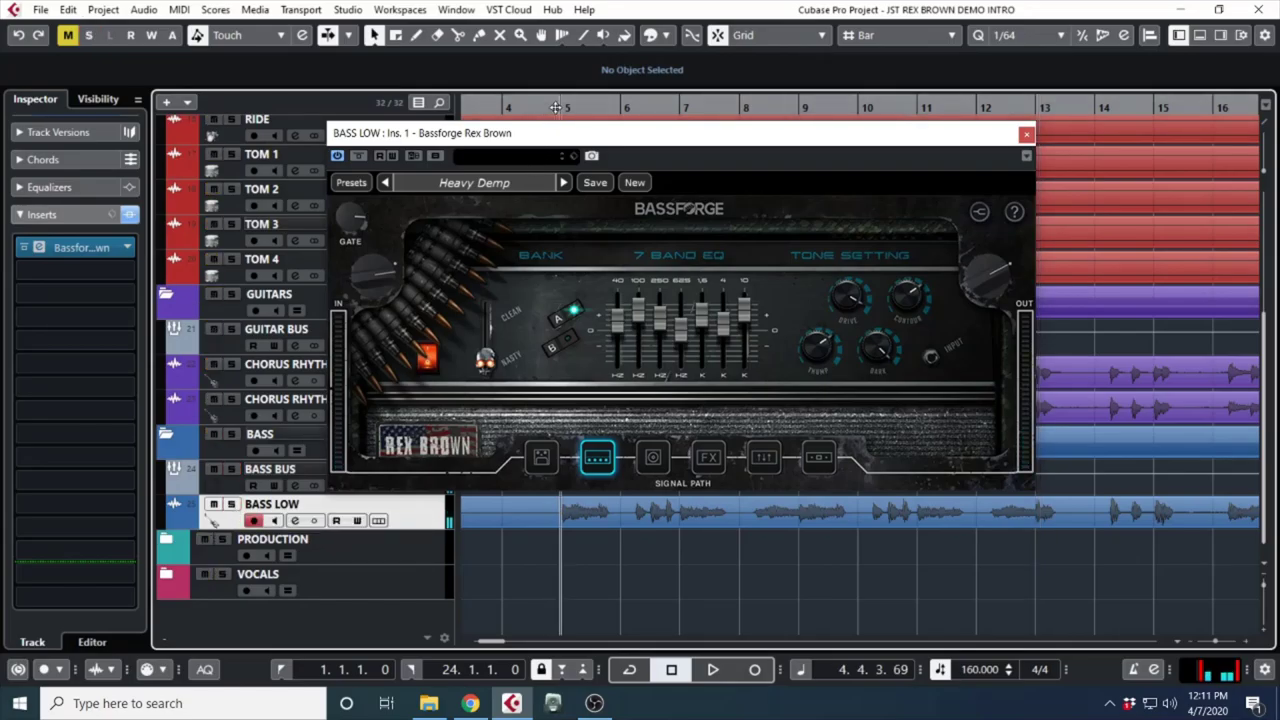
key("space")
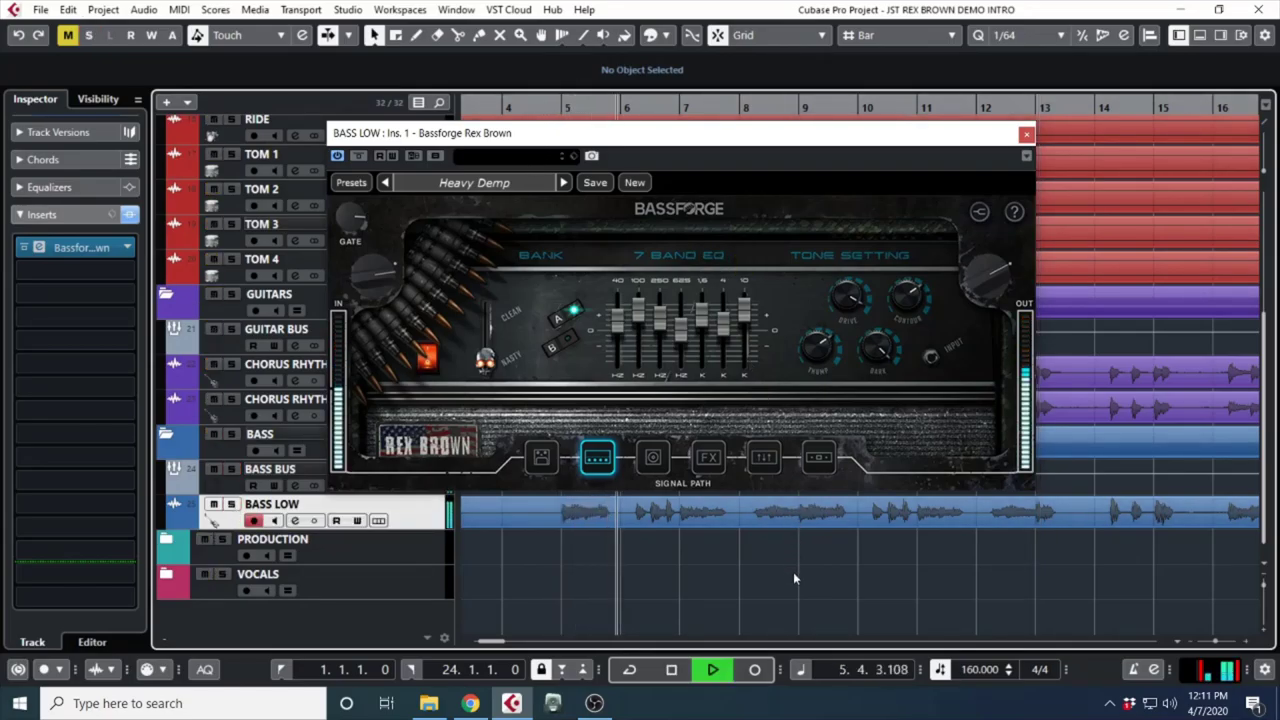